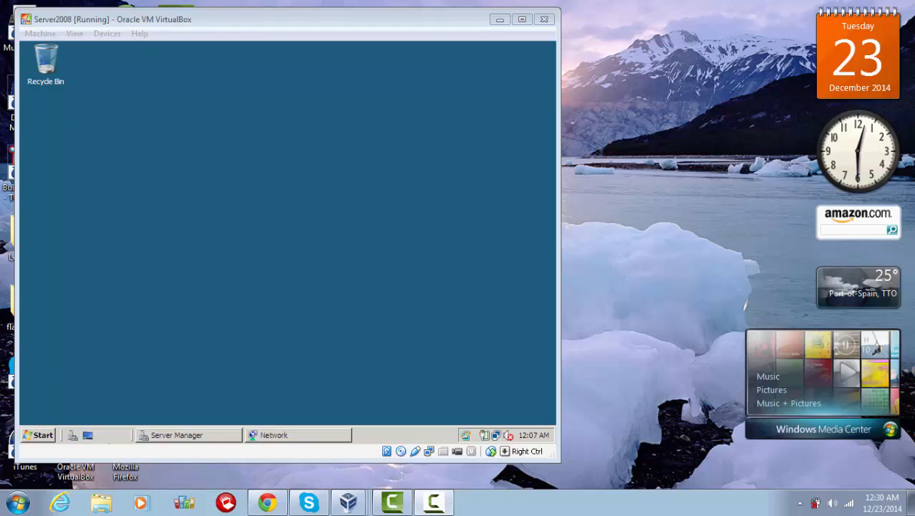
Step: Confirm SERVER-PC, VISTA-PC, WINDOWS7-PC and XP-PC are listed in Network, then close that window
left_click(264, 438)
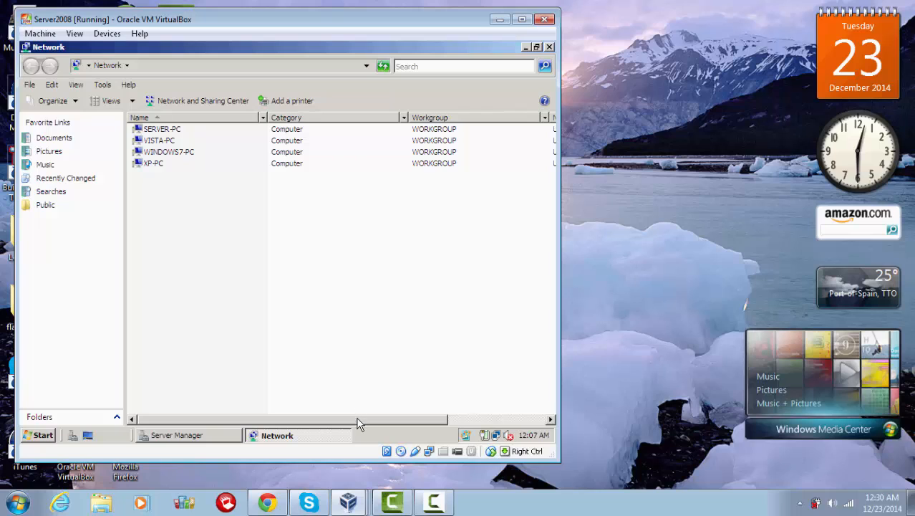
left_click_drag(357, 421, 459, 411)
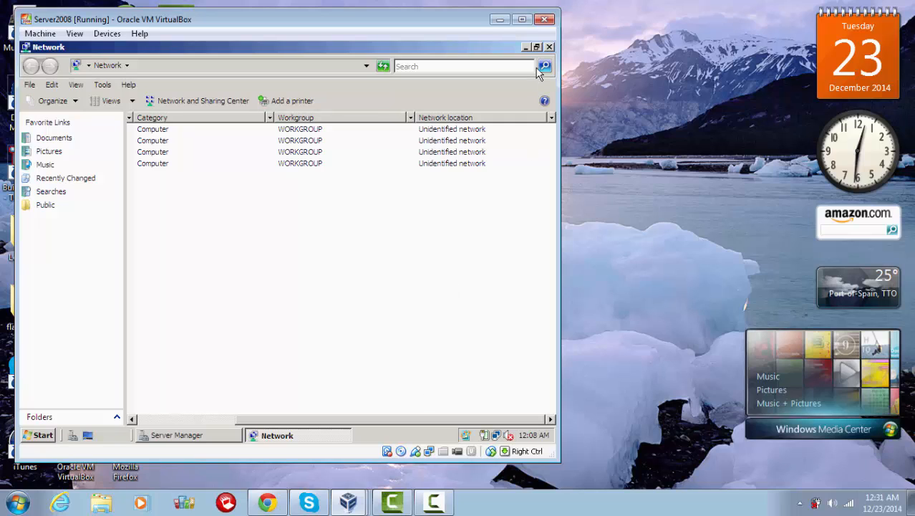
left_click(550, 48)
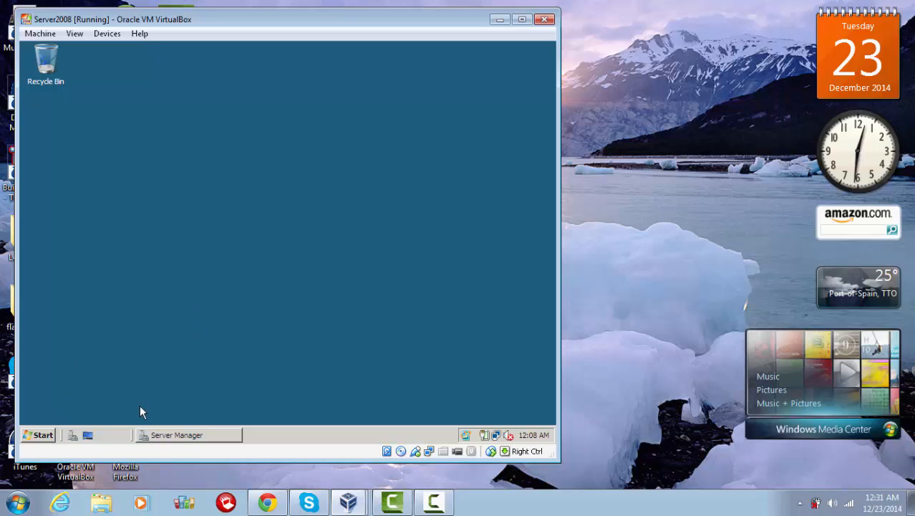
Step: Go to the Roles page of the full Server Manager console and launch Add Roles
left_click(154, 434)
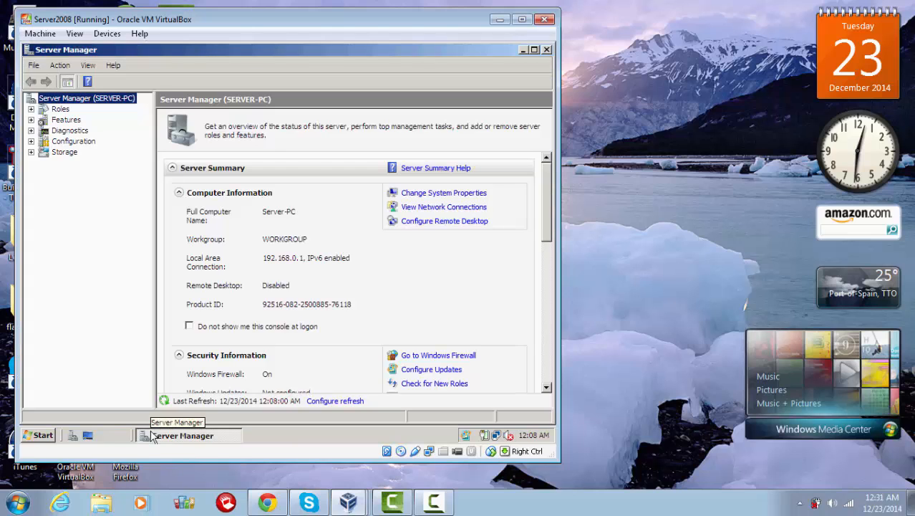
left_click(36, 436)
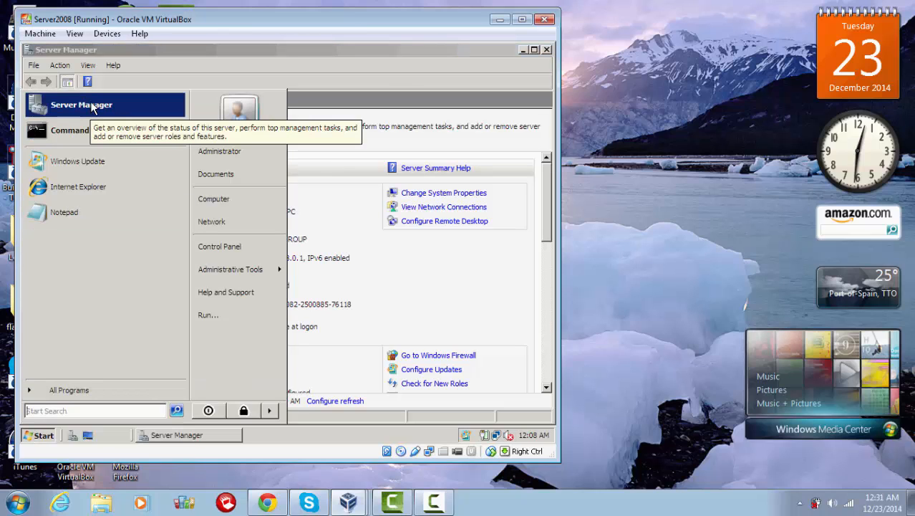
left_click(372, 61)
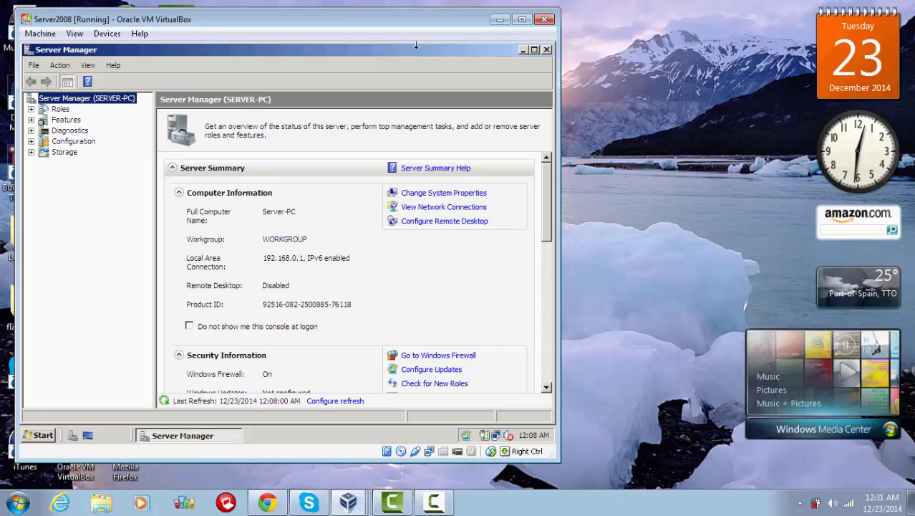
left_click(60, 109)
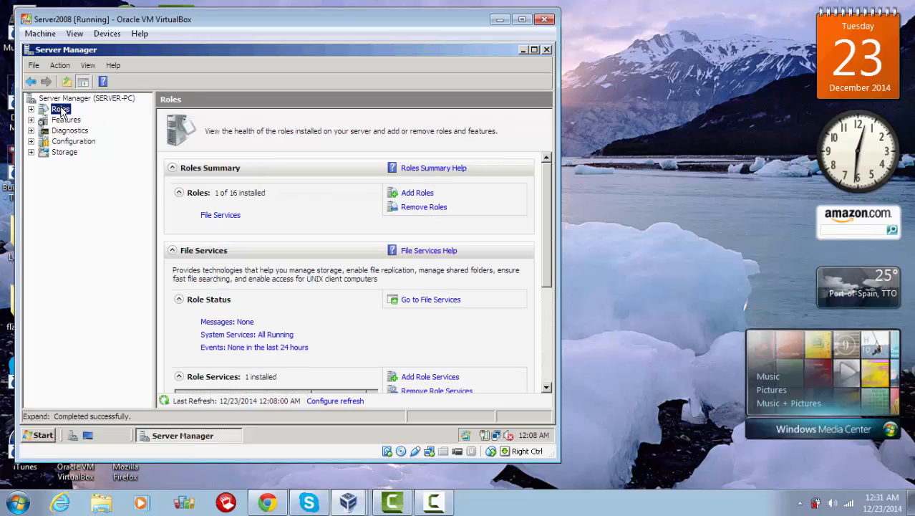
left_click(410, 195)
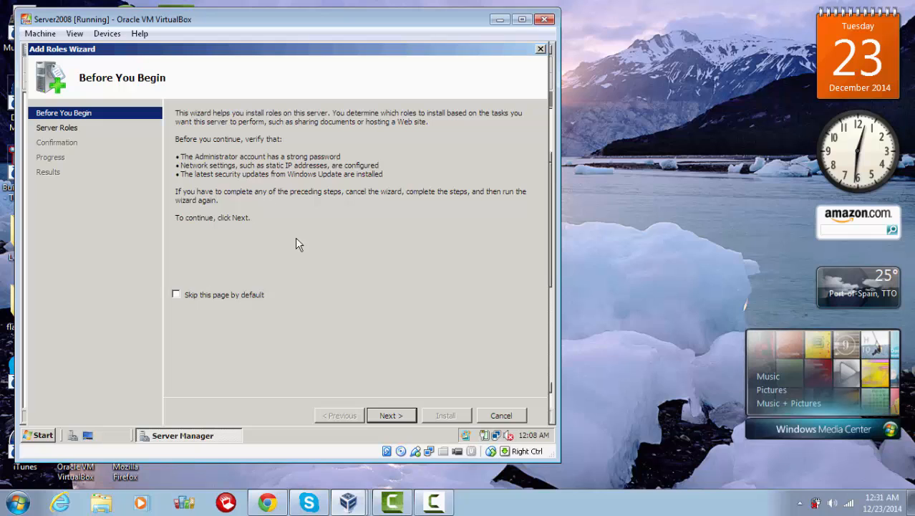
Step: Select Active Directory Domain Services as the new role and install it
left_click(393, 417)
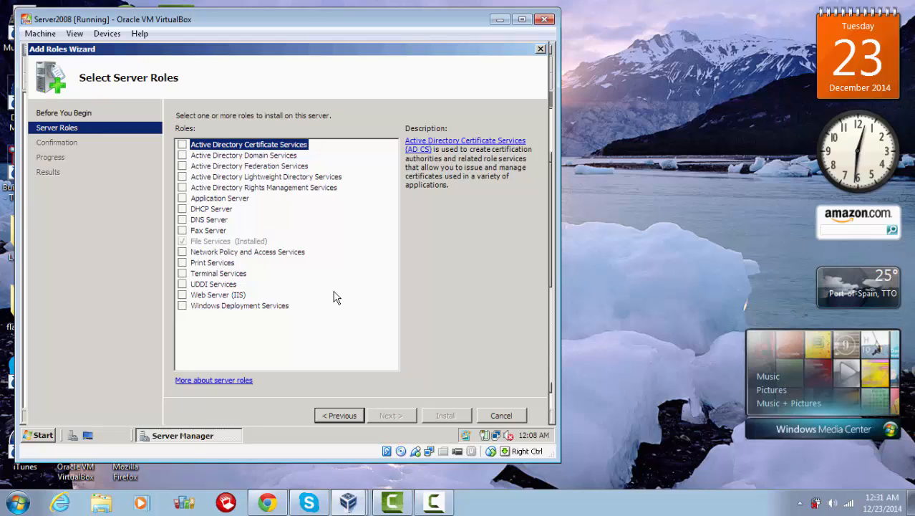
left_click(182, 156)
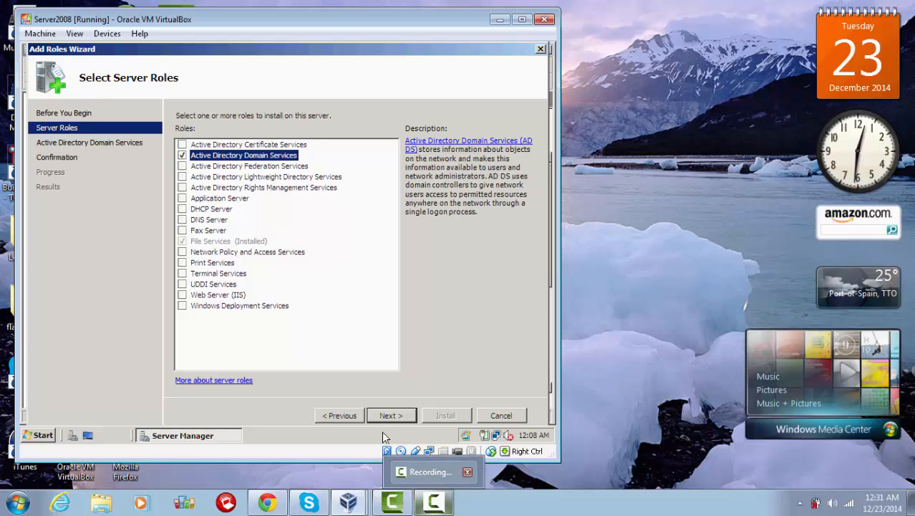
left_click(386, 414)
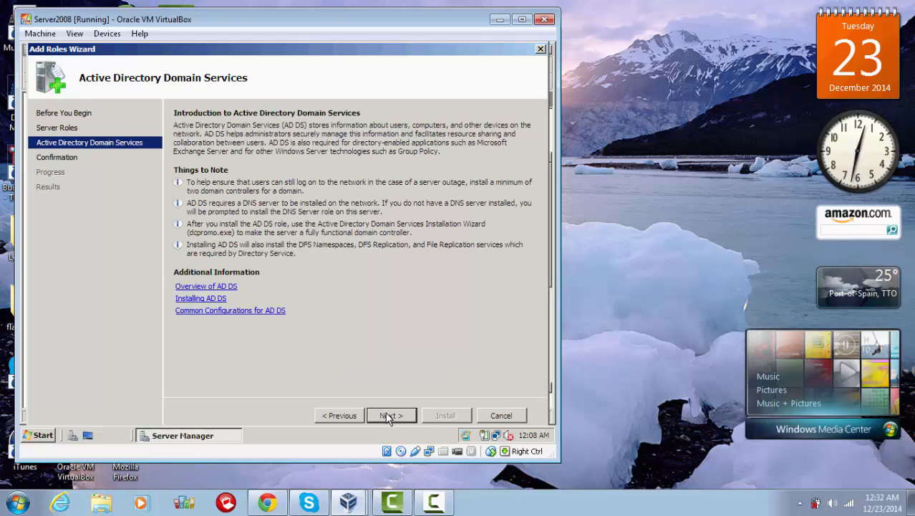
left_click(387, 417)
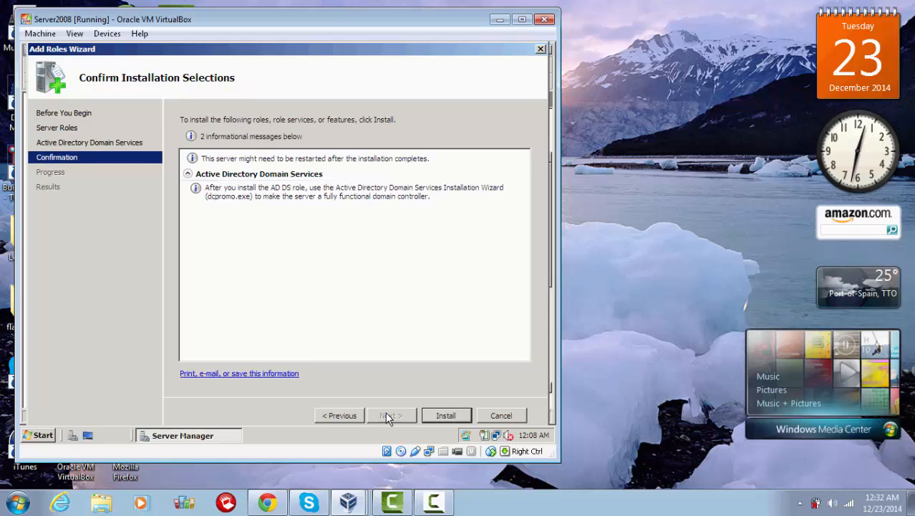
left_click(428, 416)
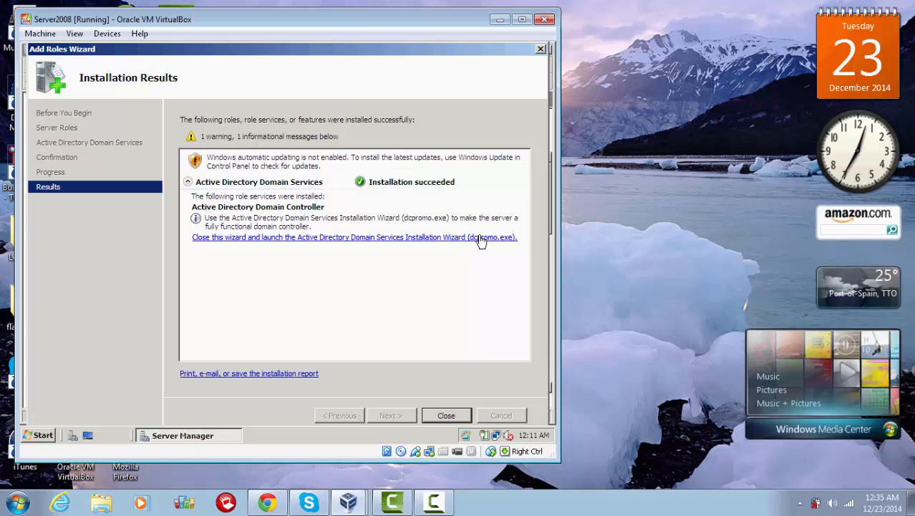
Step: Close the completed Add Roles Wizard and return focus to the server VM
left_click(444, 416)
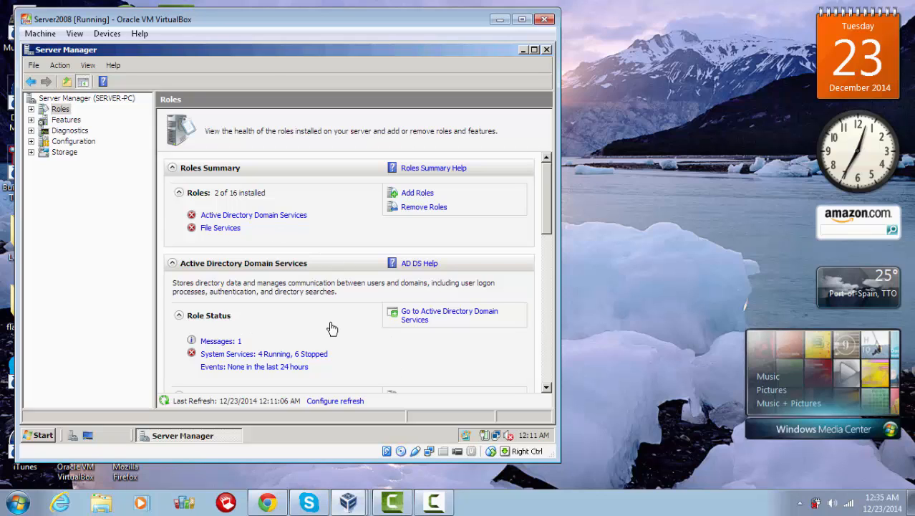
left_click(17, 502)
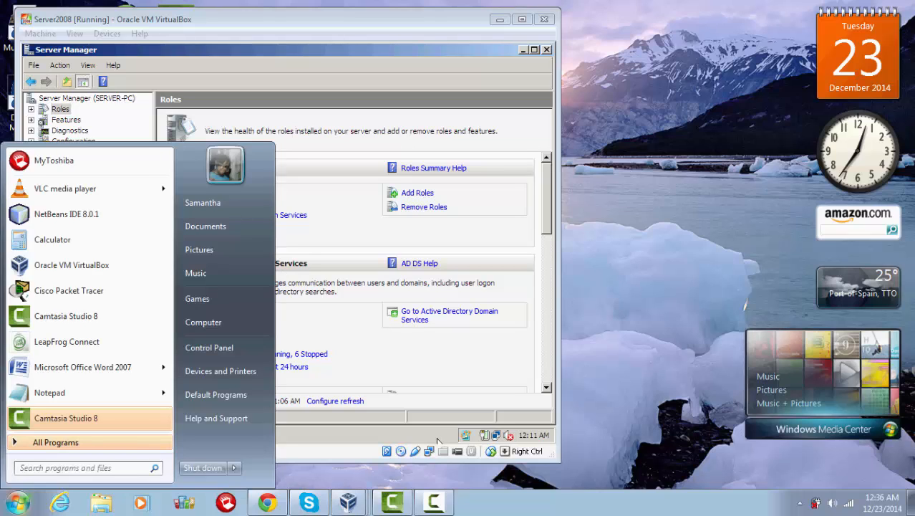
left_click(401, 438)
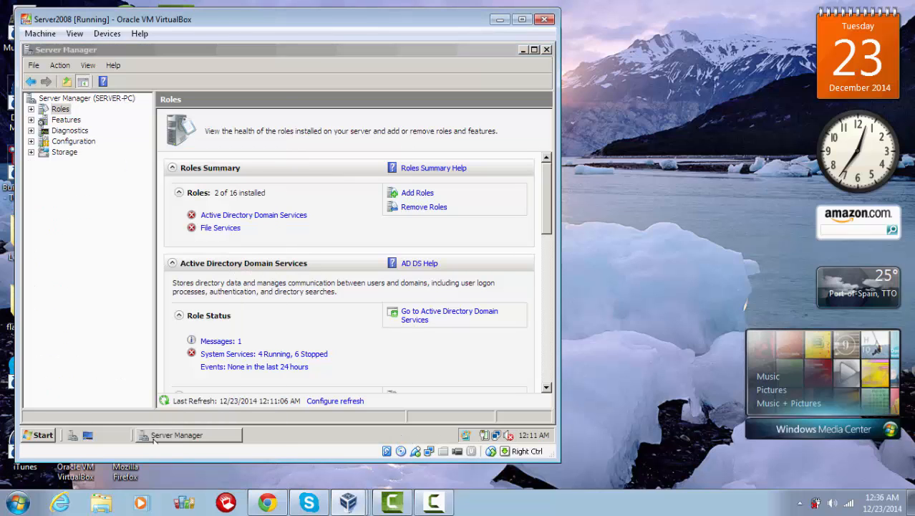
Step: Run dcpromo from a Command Prompt to launch the AD DS Installation Wizard
left_click(43, 434)
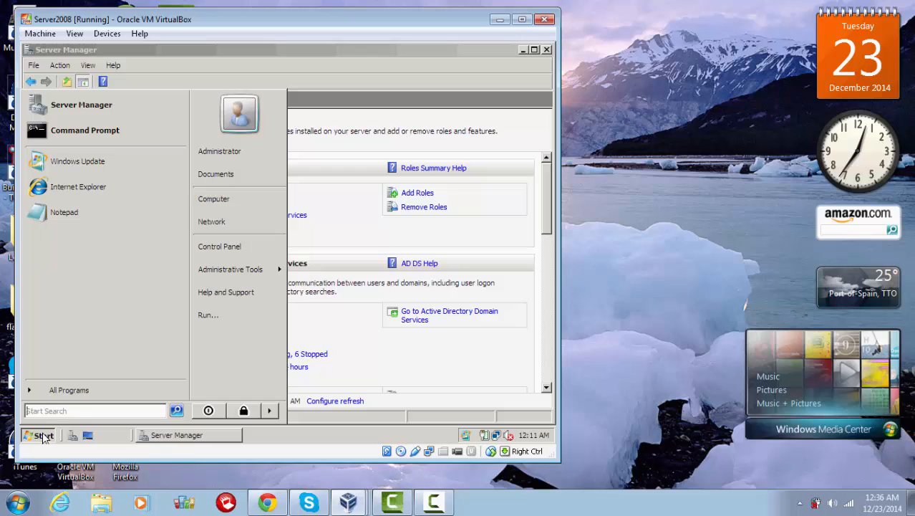
left_click(69, 138)
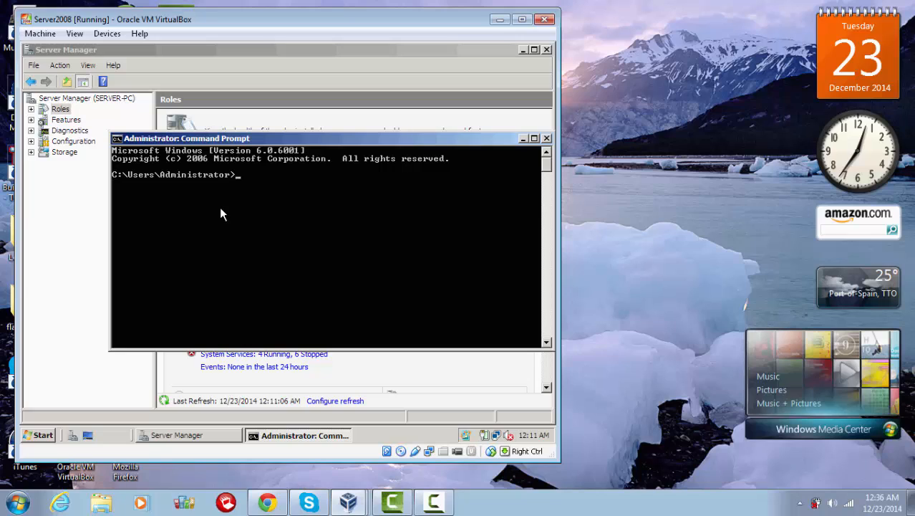
type("dcpromo")
key("Return")
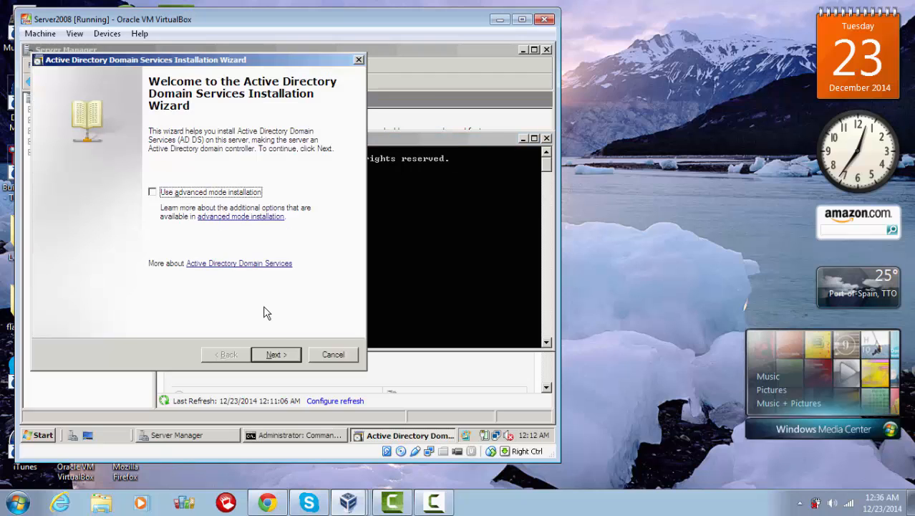
Step: Get past the welcome and compatibility pages, then choose 'Create a new domain in a new forest'
left_click(276, 355)
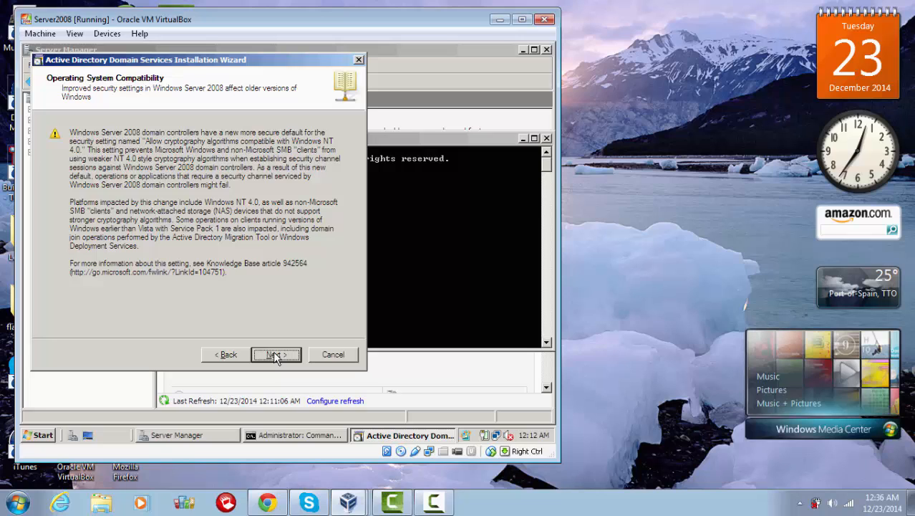
left_click(276, 355)
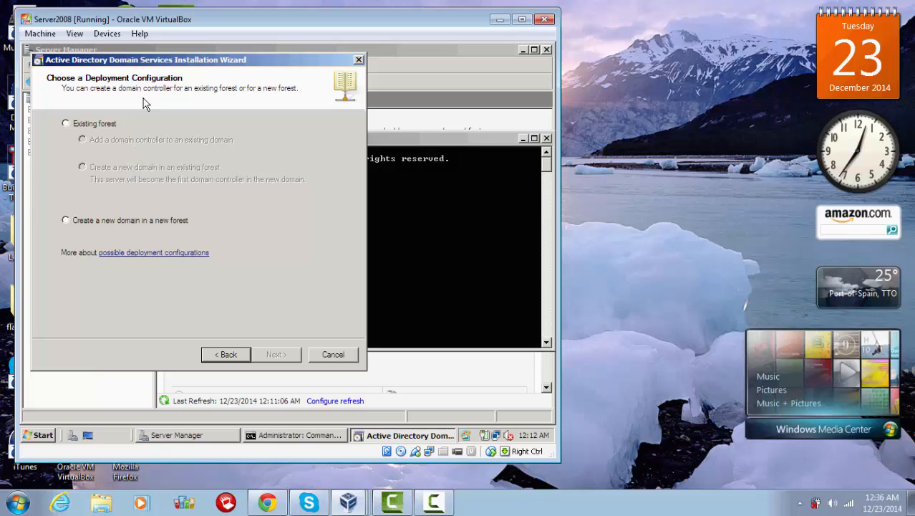
left_click_drag(179, 60, 258, 50)
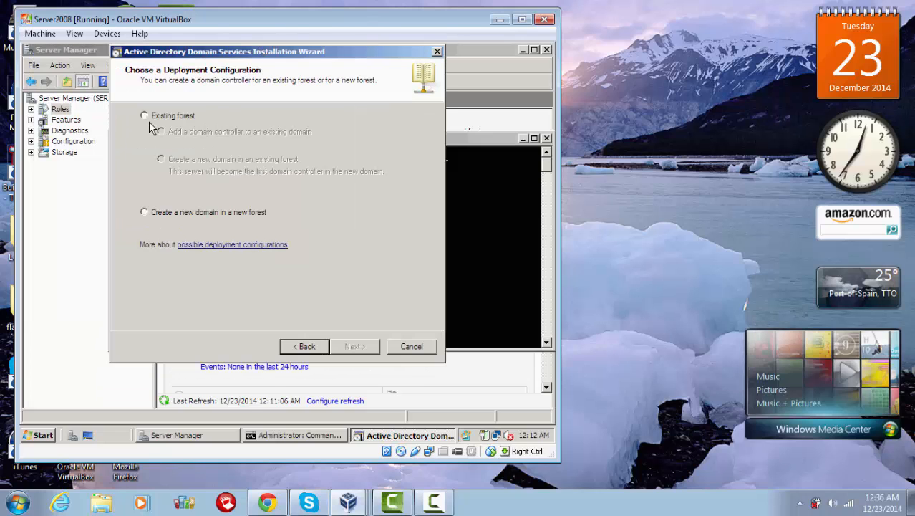
left_click(144, 213)
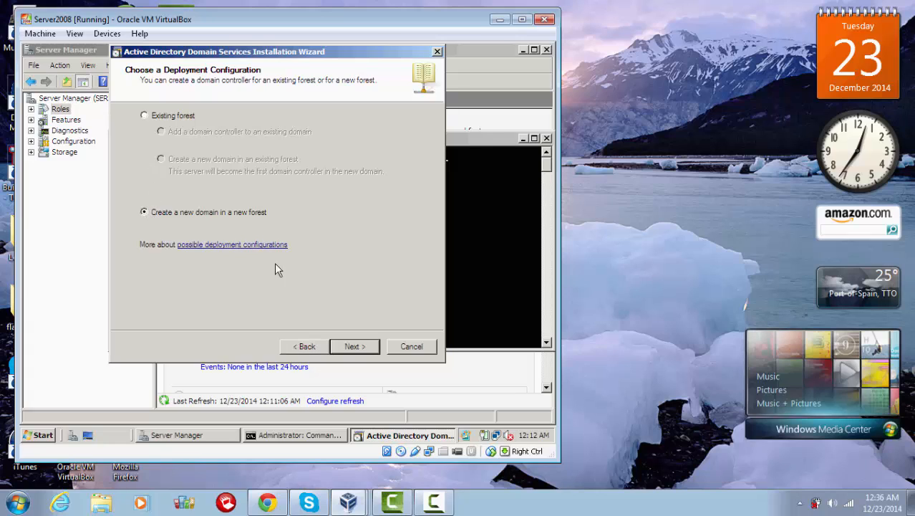
left_click(343, 348)
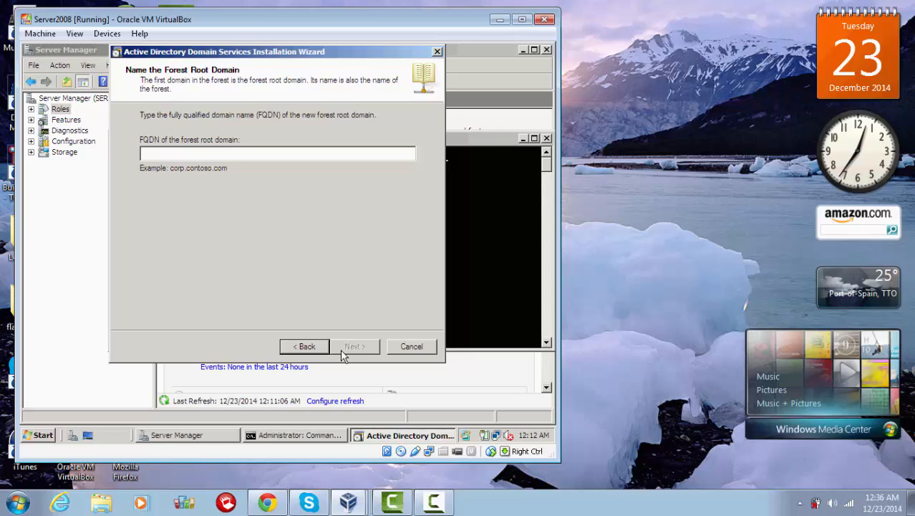
Step: Enter ageorge.com as the forest root domain FQDN and submit it
type("age")
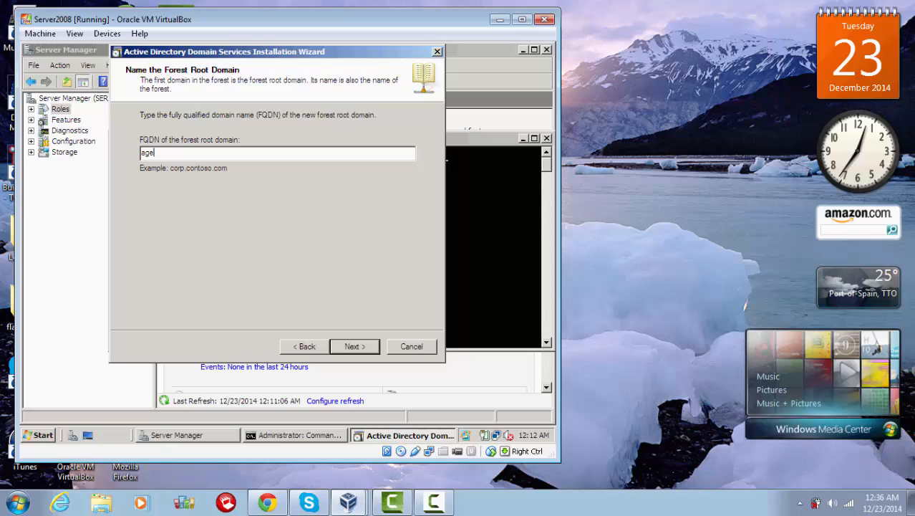
type("orge.com")
left_click(367, 354)
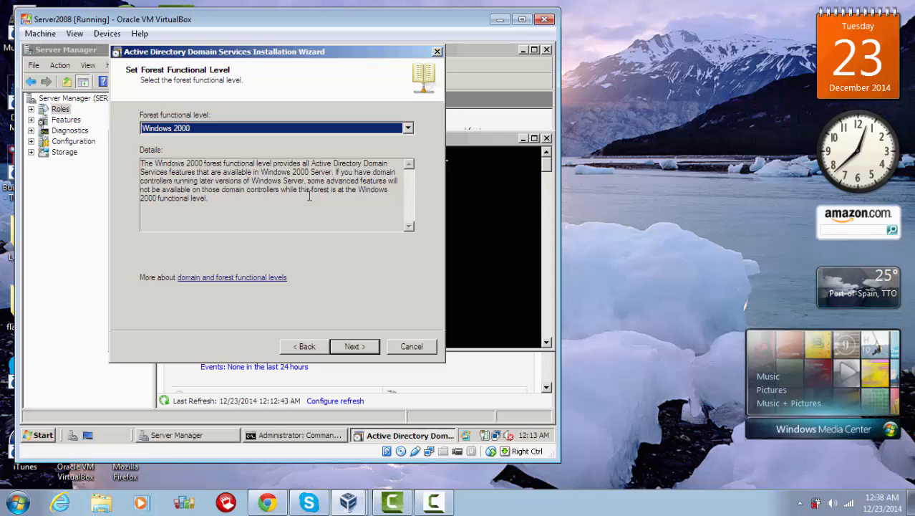
Step: Set the forest functional level to Windows Server 2008 and continue, briefly checking the Network window
left_click(408, 130)
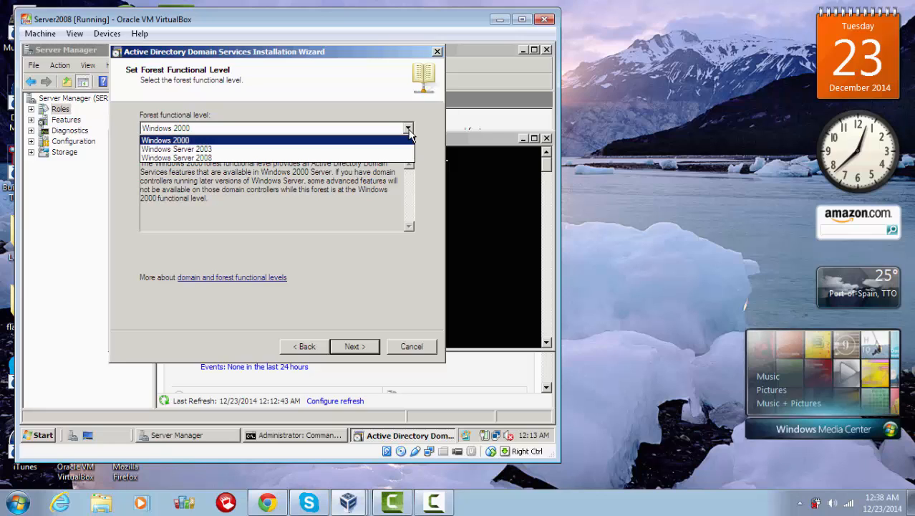
left_click(222, 159)
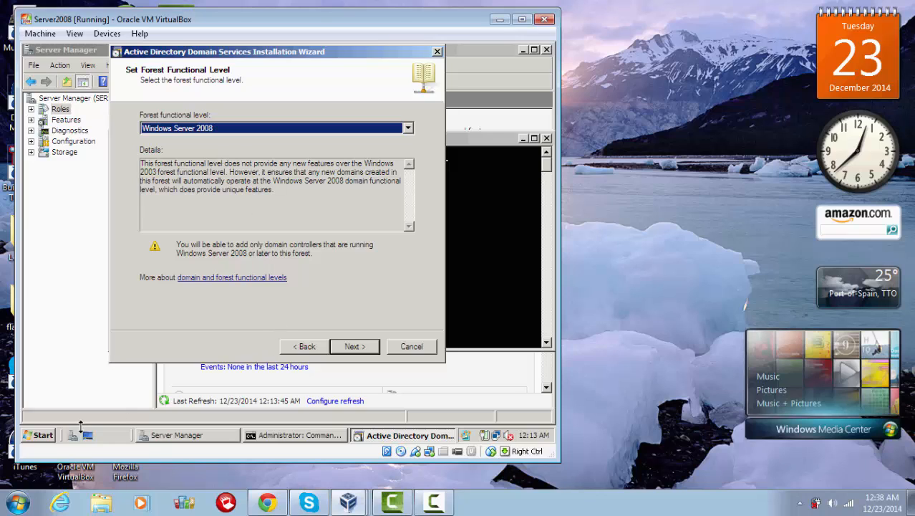
left_click(50, 435)
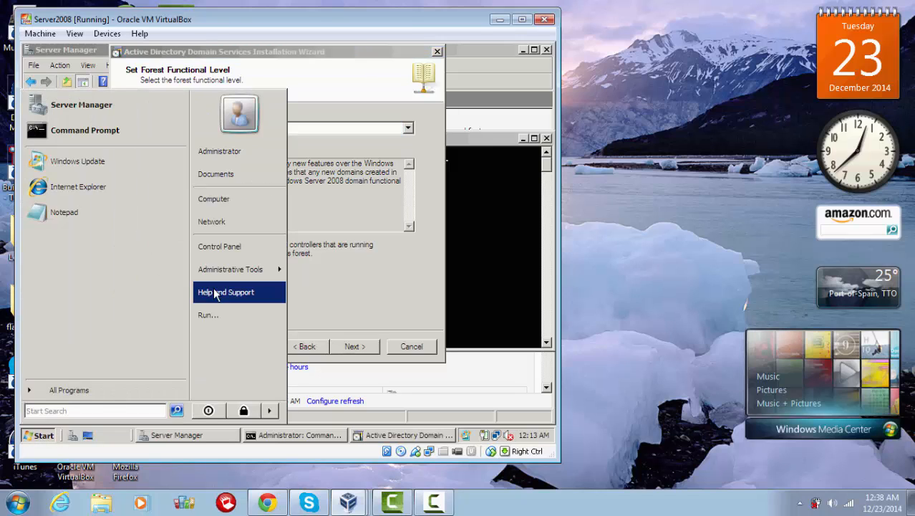
left_click(218, 229)
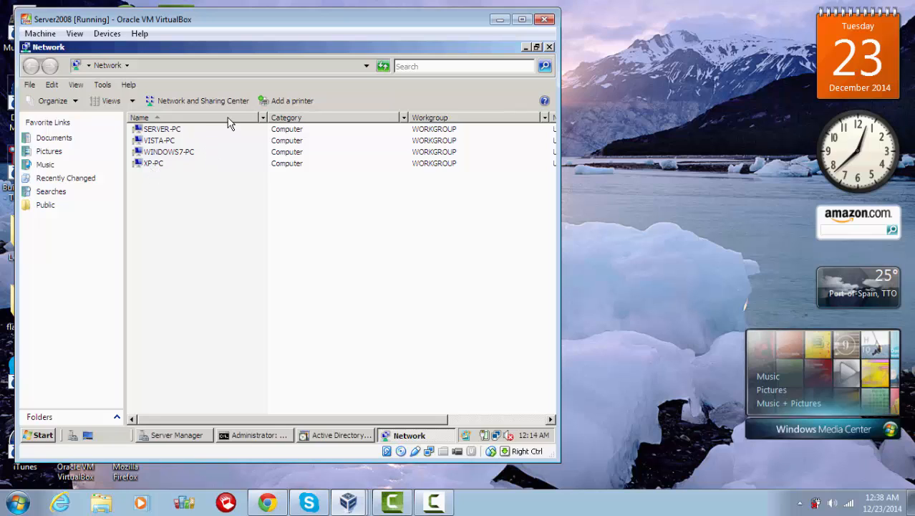
left_click(549, 48)
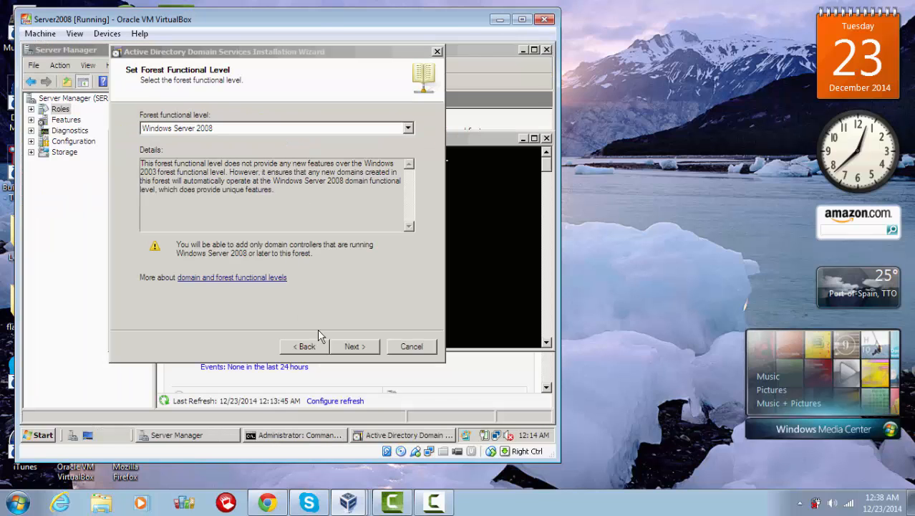
left_click(353, 346)
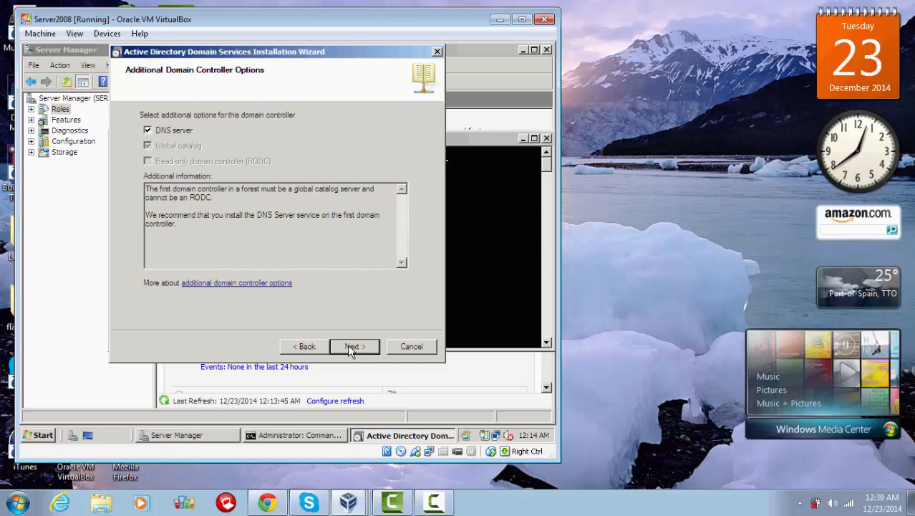
Step: Keep DNS server enabled, accept the delegation warning and the default database, log and SYSVOL folders
left_click(349, 350)
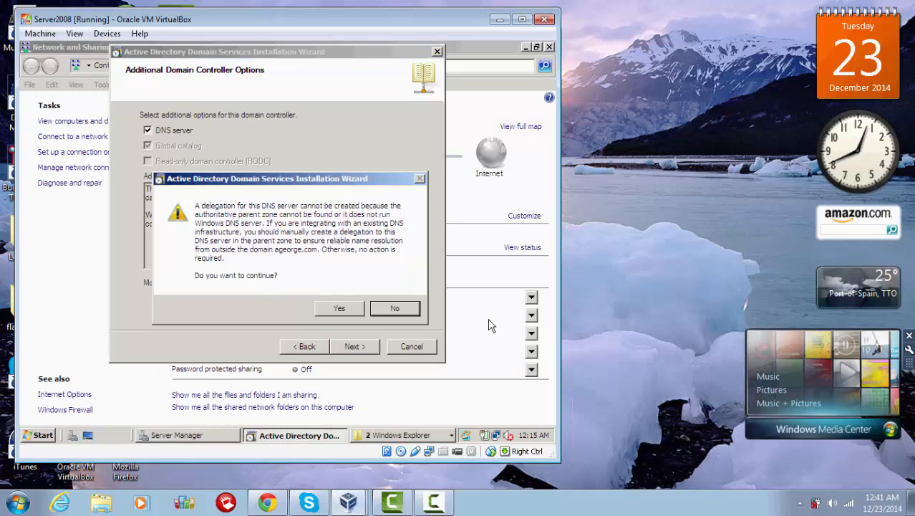
left_click(332, 309)
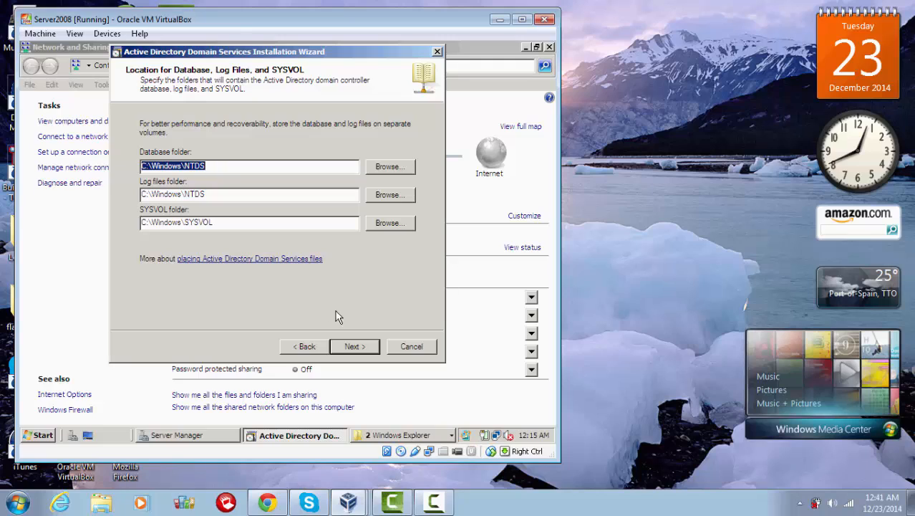
left_click(353, 346)
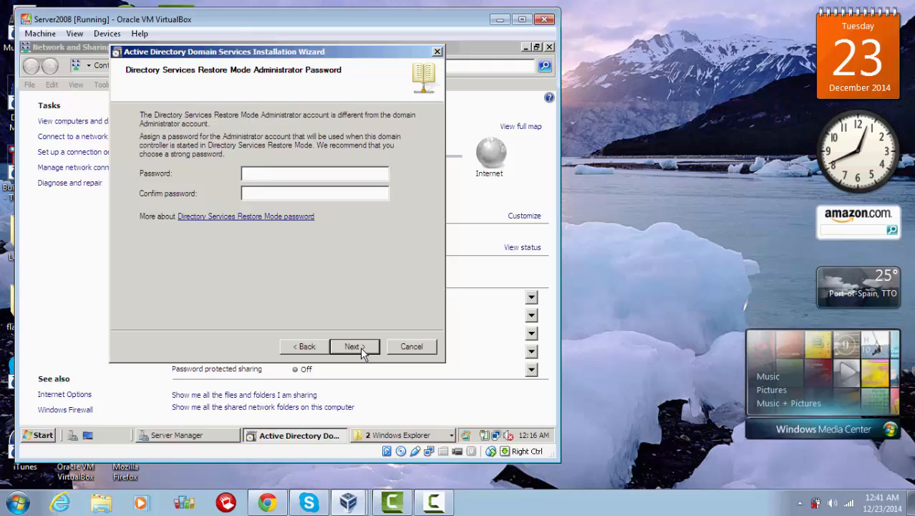
Step: Enter and confirm the Restore Mode administrator password, then run the Active Directory installation
type("P@ssw0rd")
key("Tab")
type("P@ssw0rd")
left_click(340, 348)
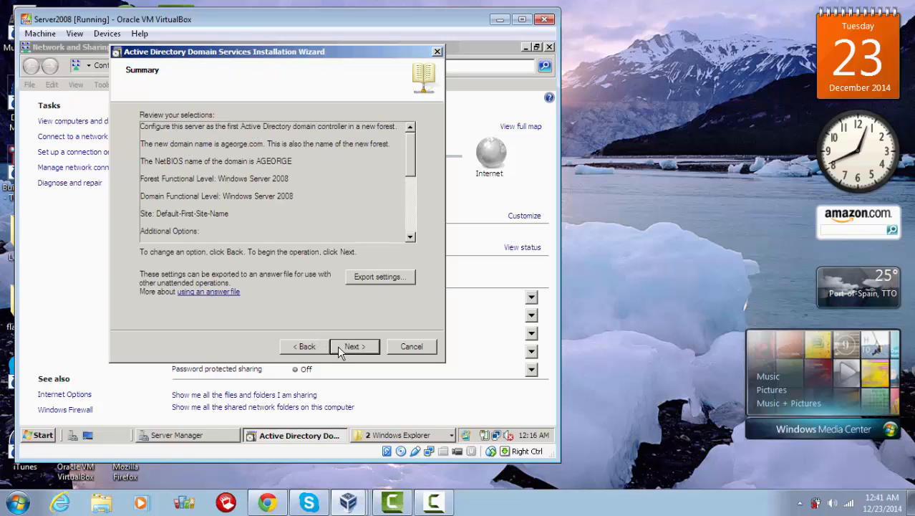
left_click(340, 348)
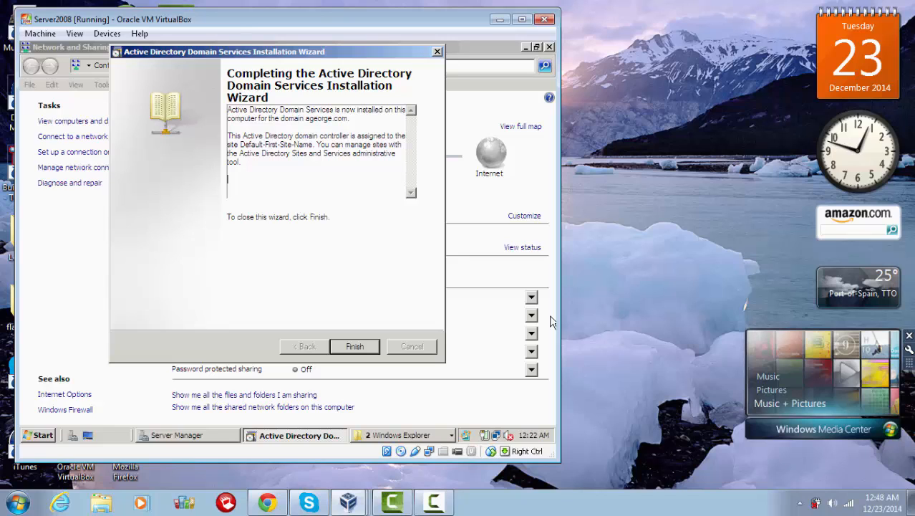
Step: Finish the AD DS wizard and restart the server now
left_click(348, 346)
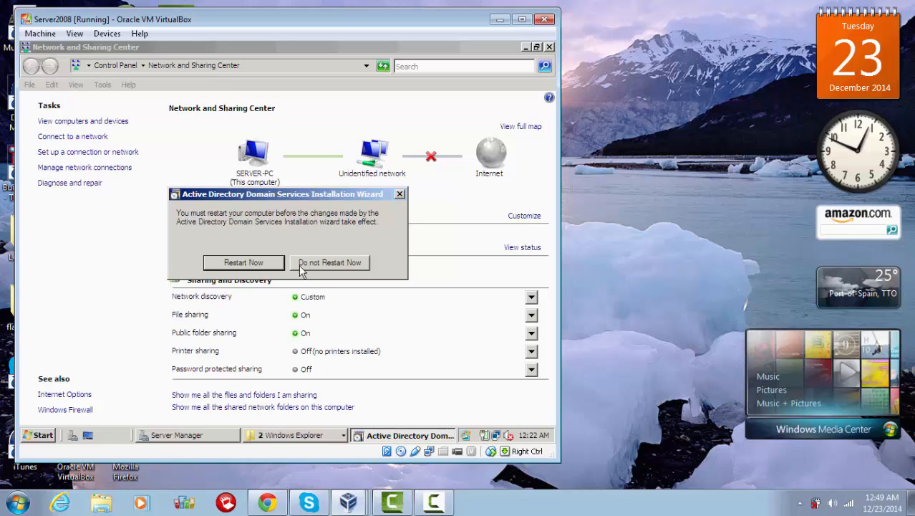
left_click(243, 262)
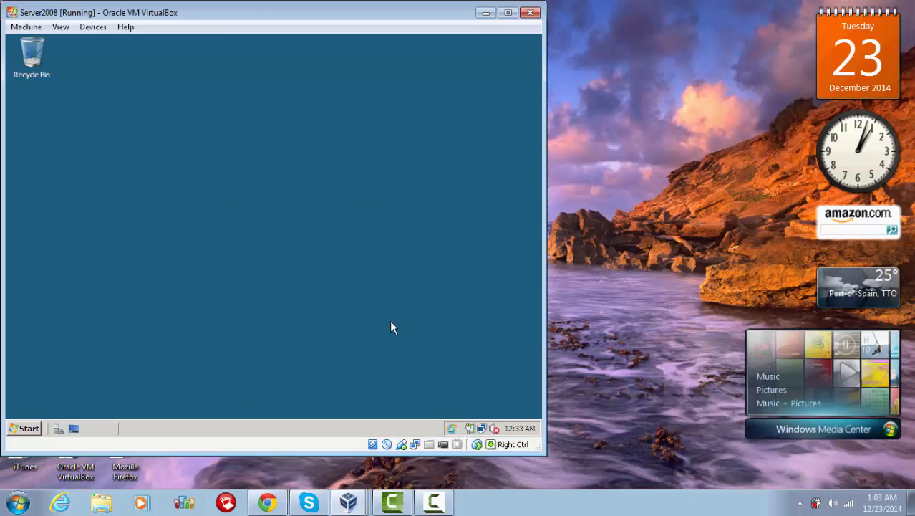
Step: Check that the server's Network list shows SERVER-PC under AGEORGE, then minimise it
left_click(18, 430)
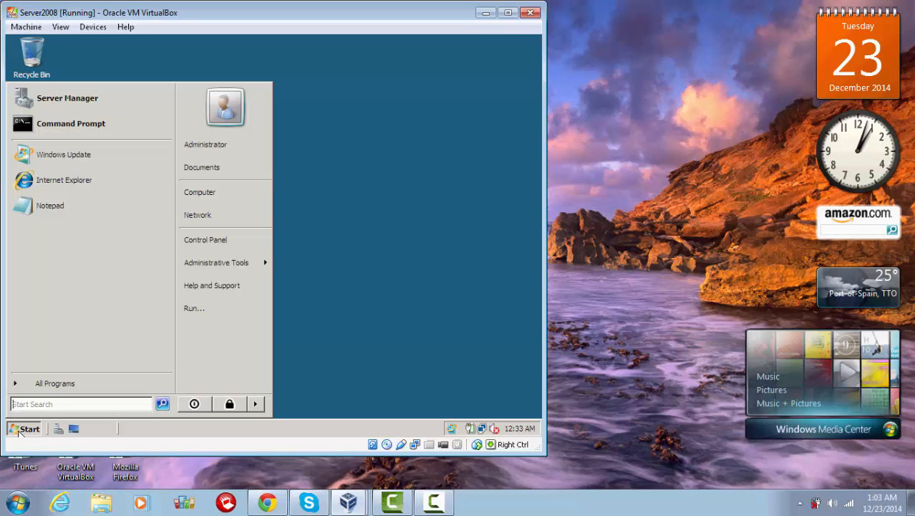
left_click(219, 217)
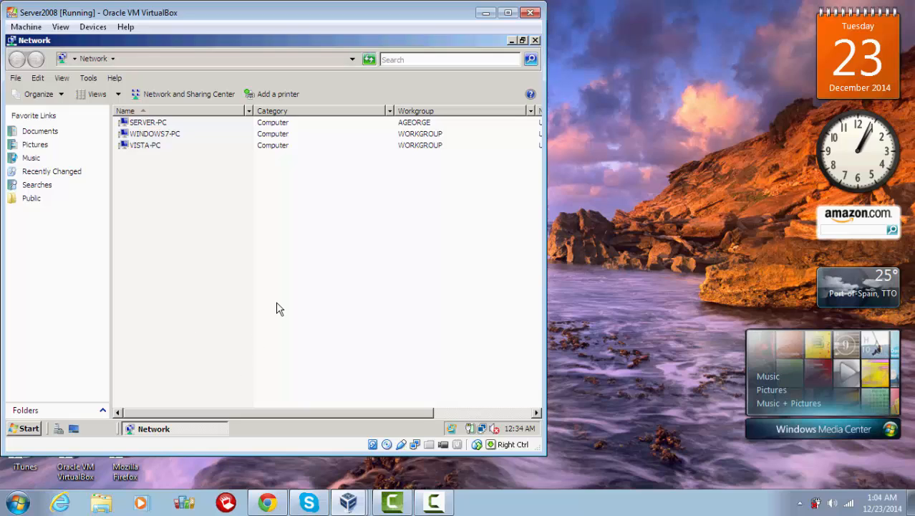
left_click(348, 501)
left_click_drag(247, 413, 180, 431)
left_click(511, 40)
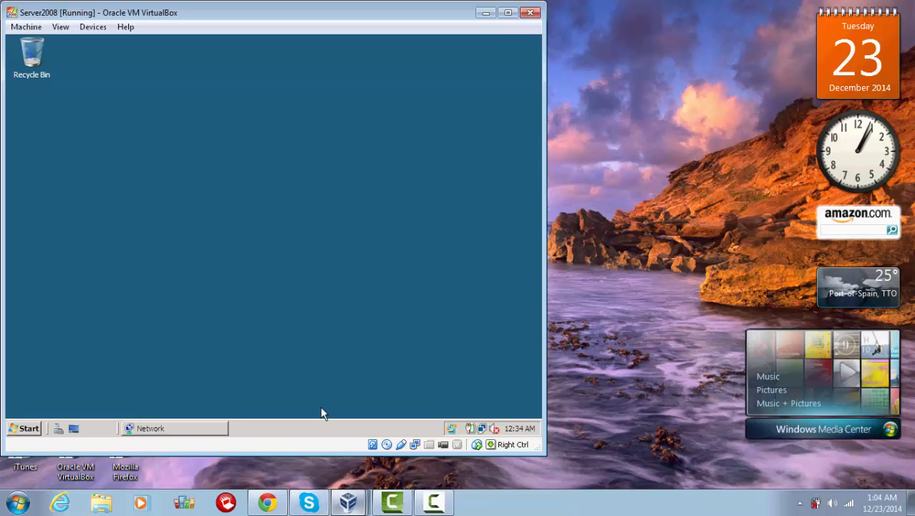
Step: Switch to the Vista VM and open Computer Properties, showing Vista-PC in WORKGROUP
mouse_move(348, 502)
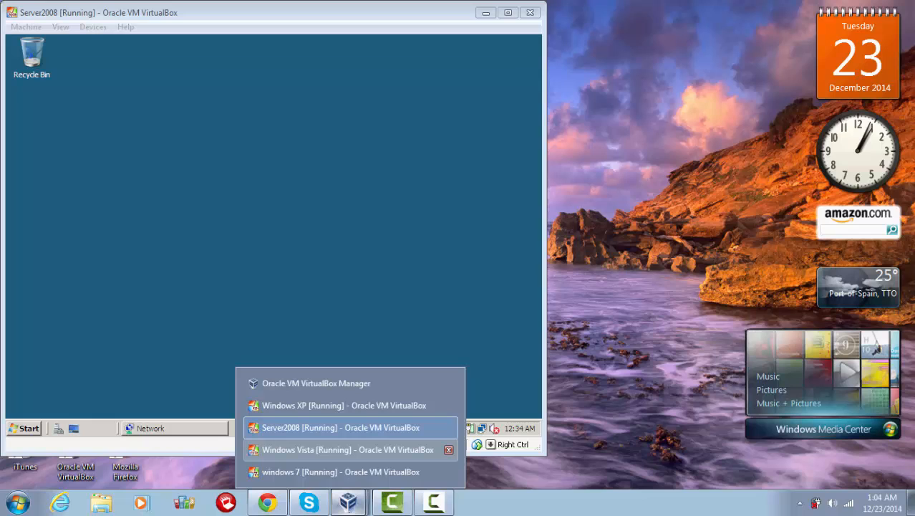
left_click(320, 449)
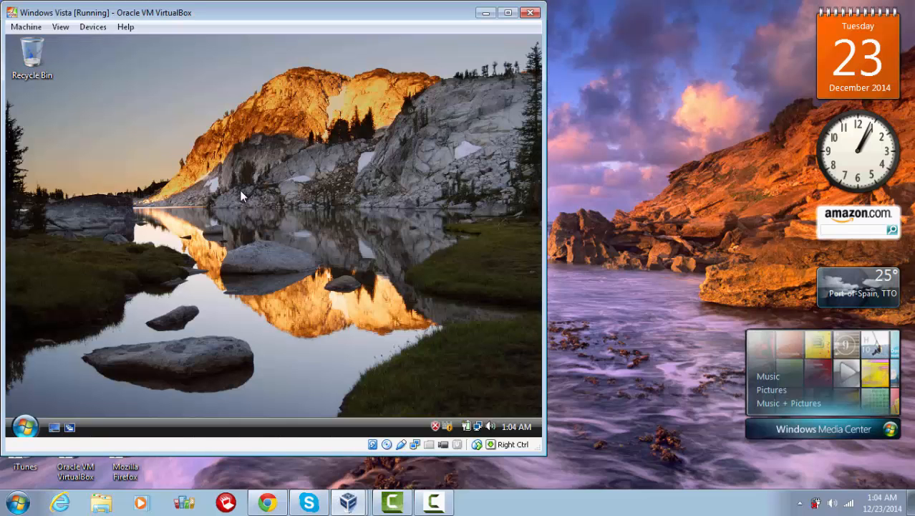
left_click(24, 426)
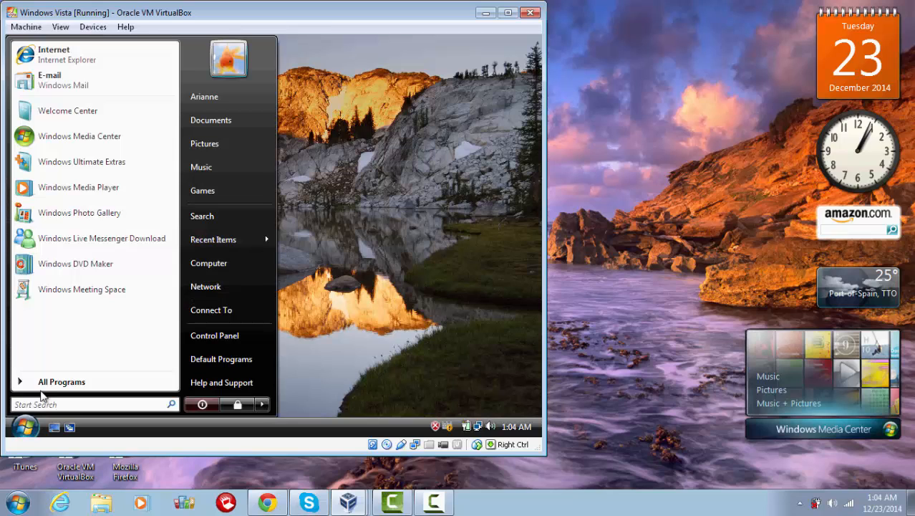
right_click(202, 269)
left_click(221, 257)
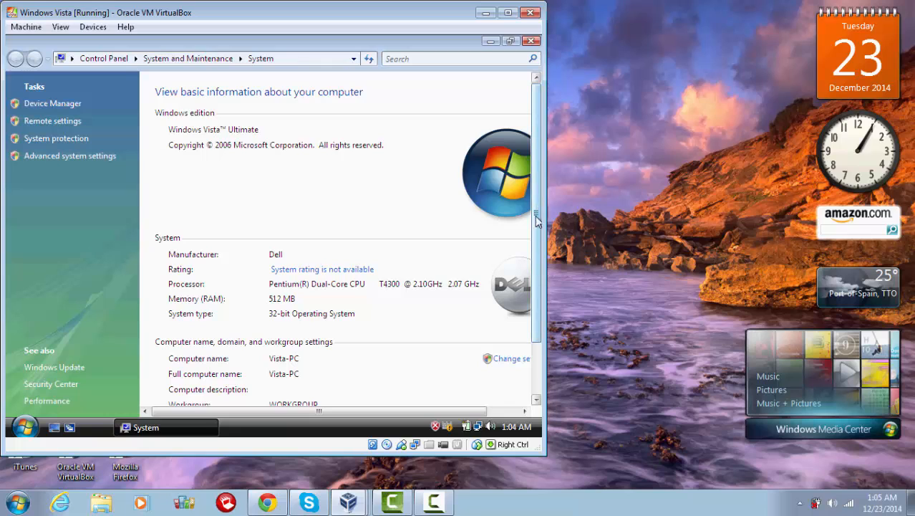
left_click_drag(535, 216, 534, 267)
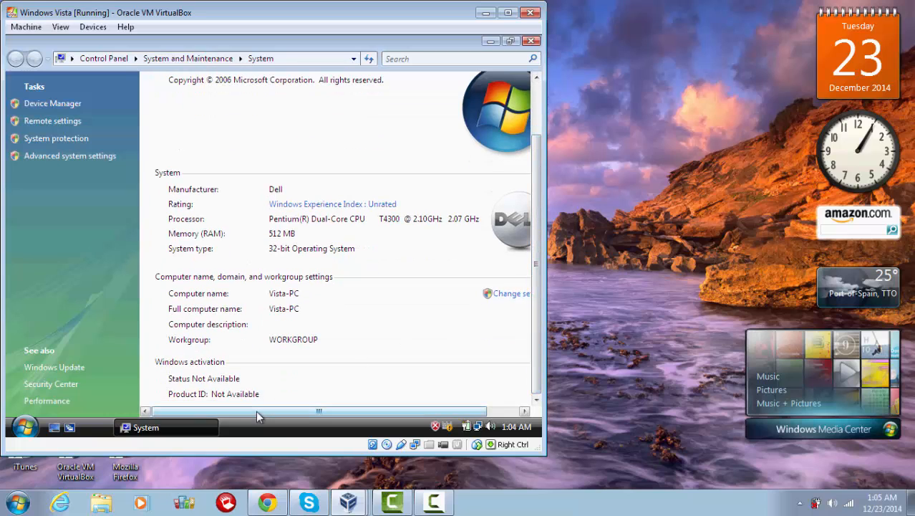
left_click_drag(256, 410, 274, 411)
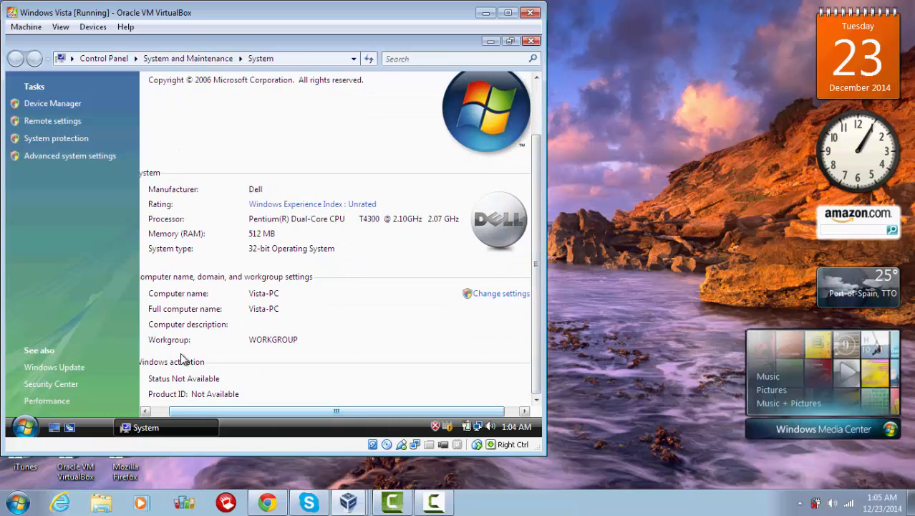
left_click(504, 295)
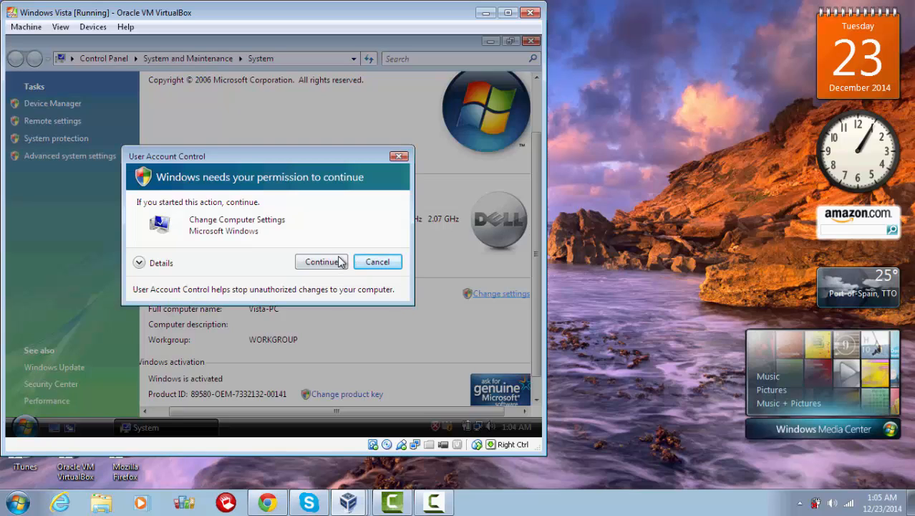
left_click(325, 262)
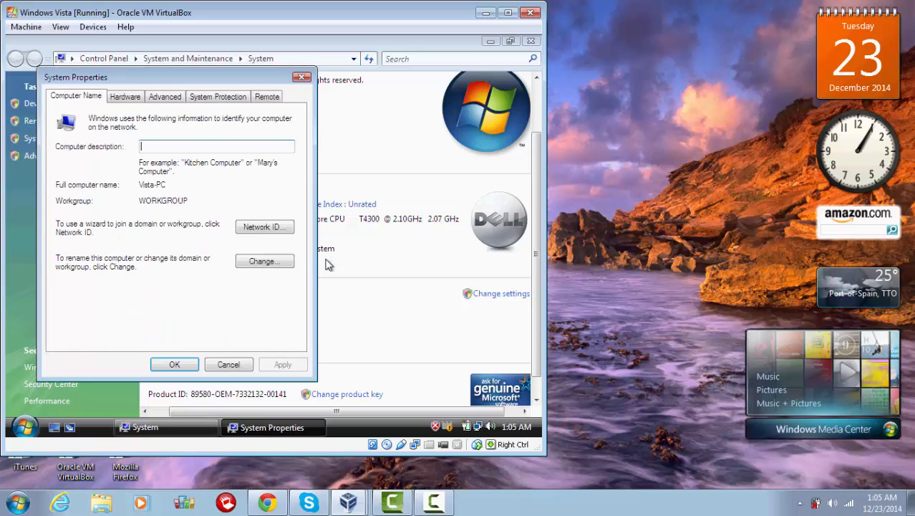
Step: Join Vista-PC to the ageorge.com domain with admin credentials, acknowledging the welcome and restart notices
left_click(244, 262)
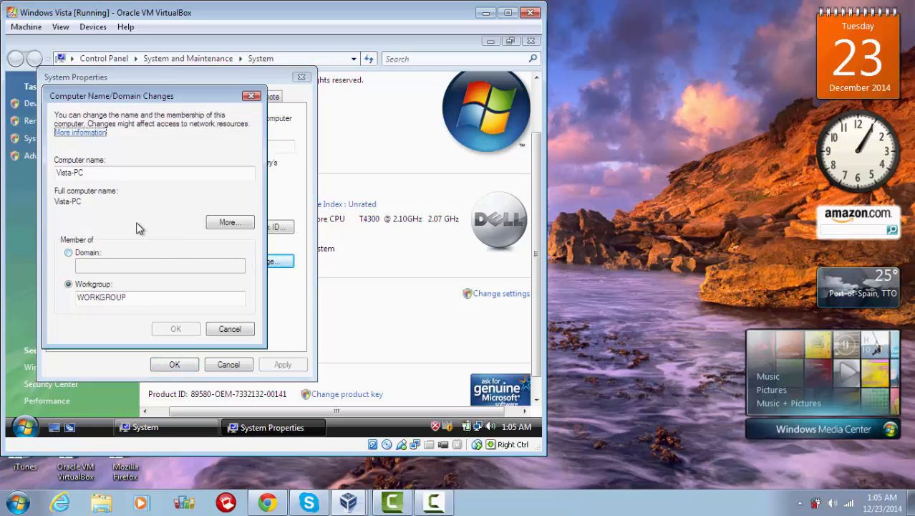
left_click(68, 253)
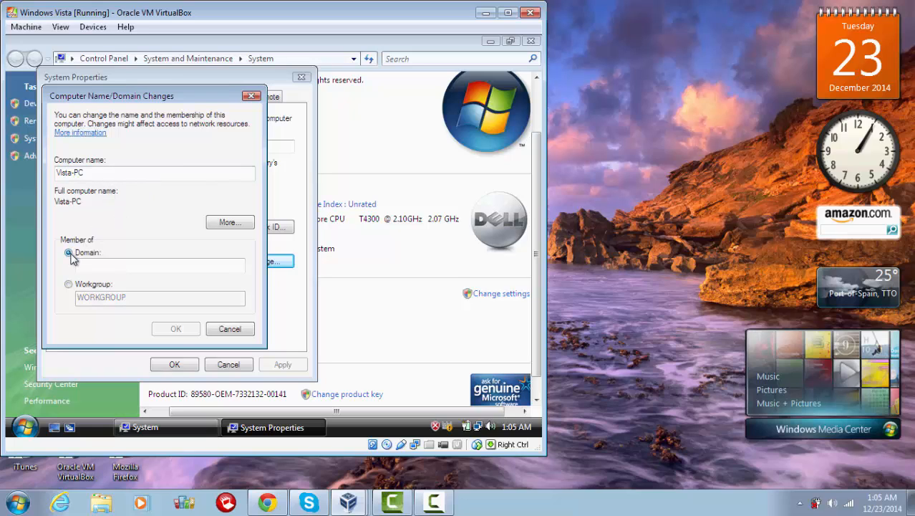
left_click(88, 267)
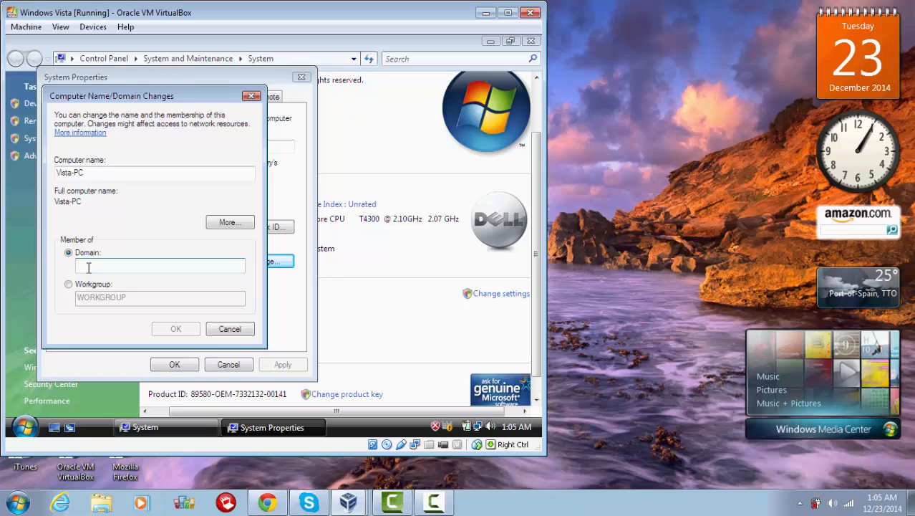
type("age")
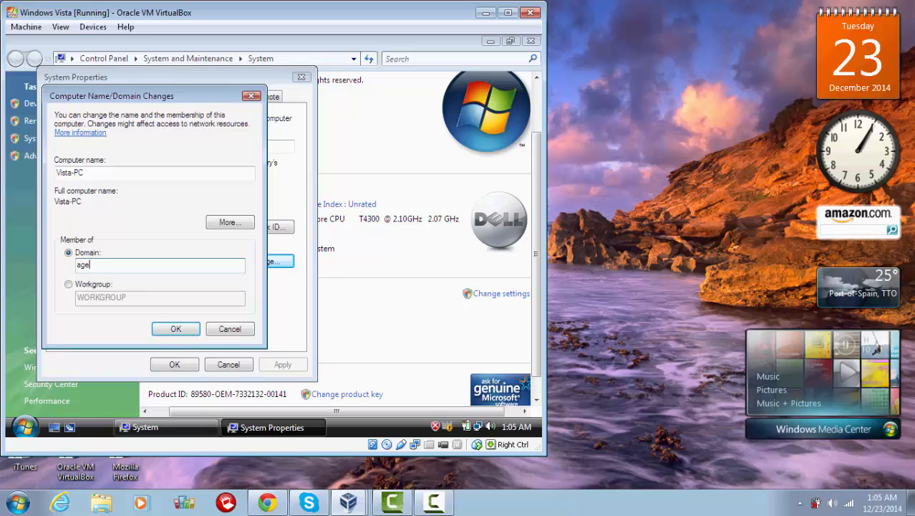
type("orge.com")
left_click(161, 327)
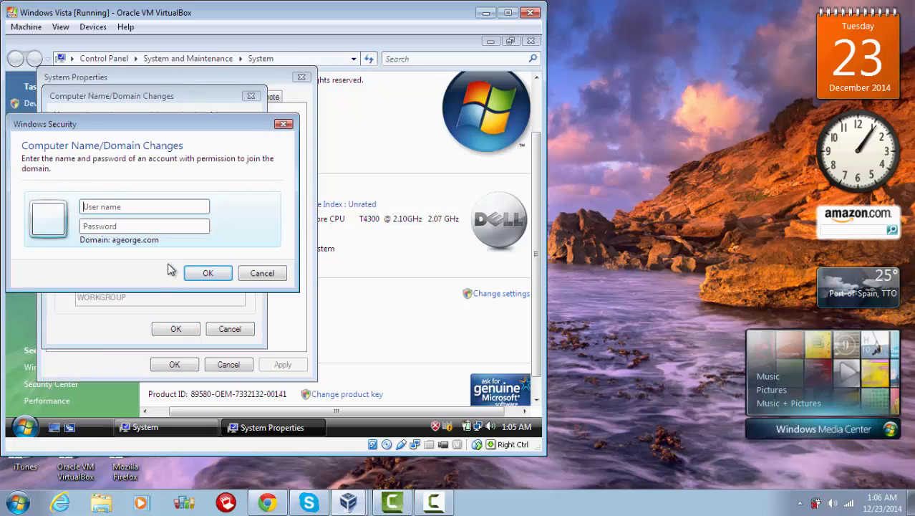
left_click(262, 273)
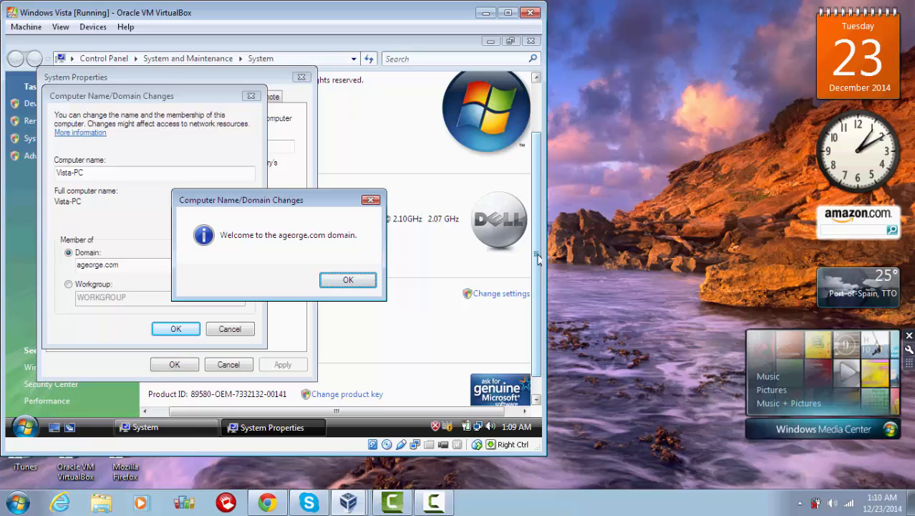
left_click(349, 279)
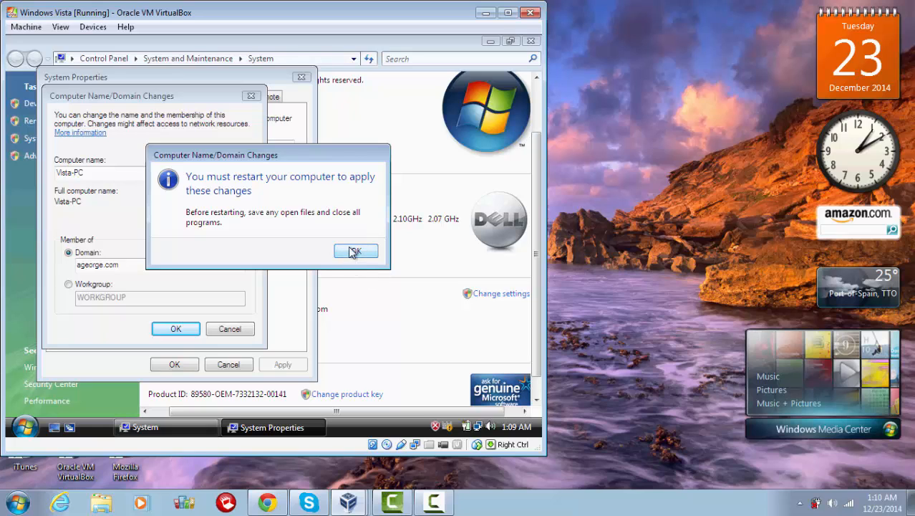
left_click(353, 252)
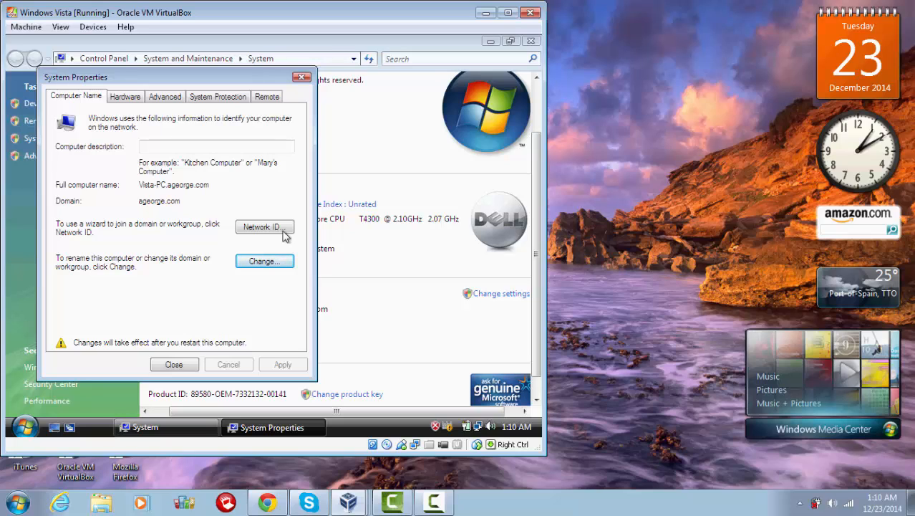
Step: Close System Properties and the System window, then restart Vista now
left_click(304, 77)
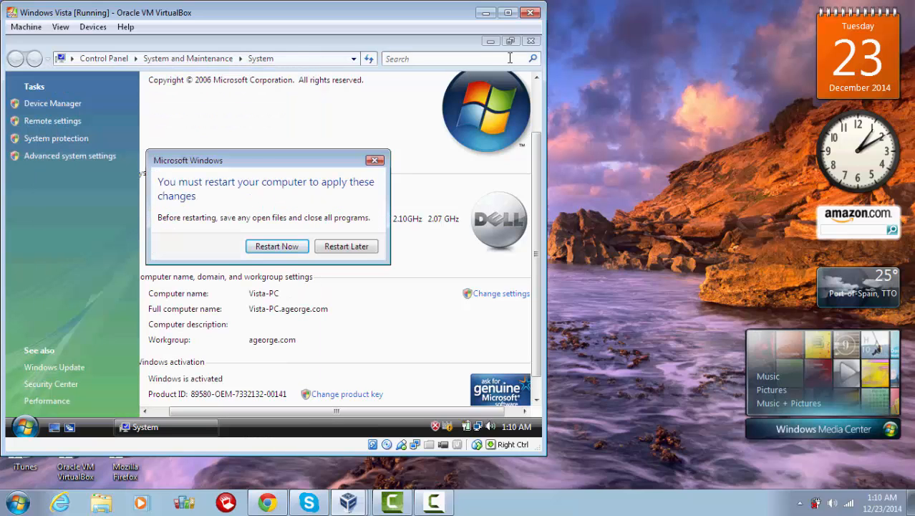
left_click(531, 40)
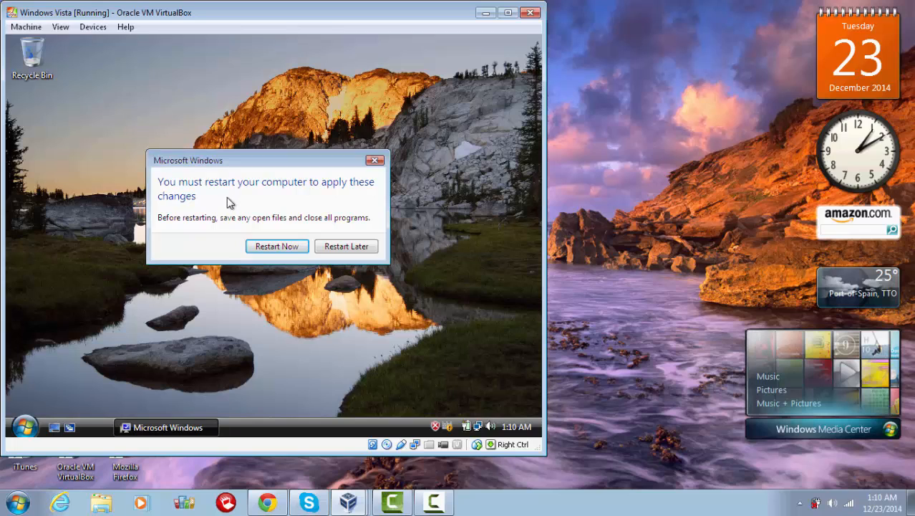
left_click(259, 246)
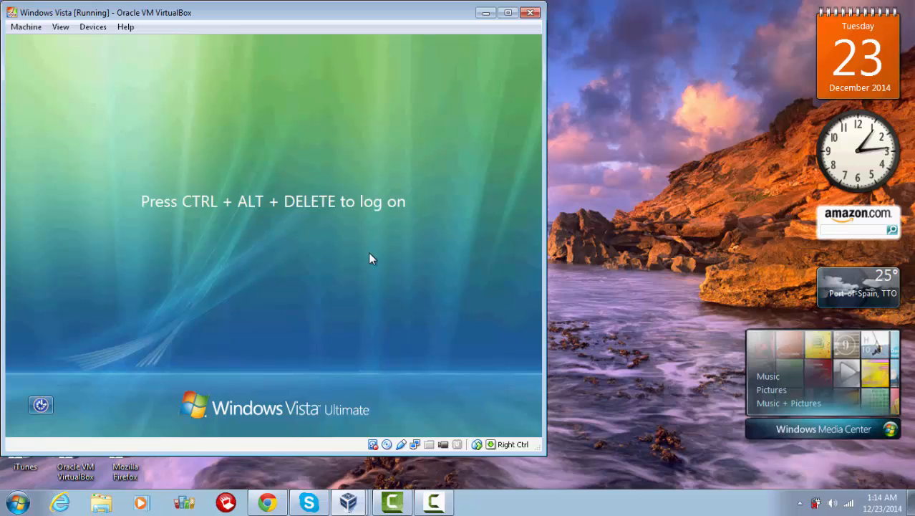
Step: Send Ctrl+Alt+Del to the Vista VM and choose Other User at logon
left_click(25, 29)
key("Return")
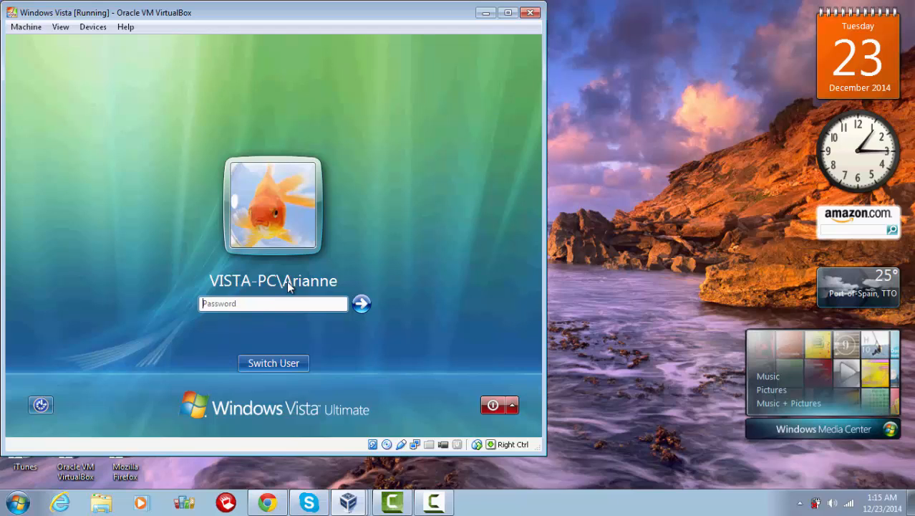
left_click(279, 363)
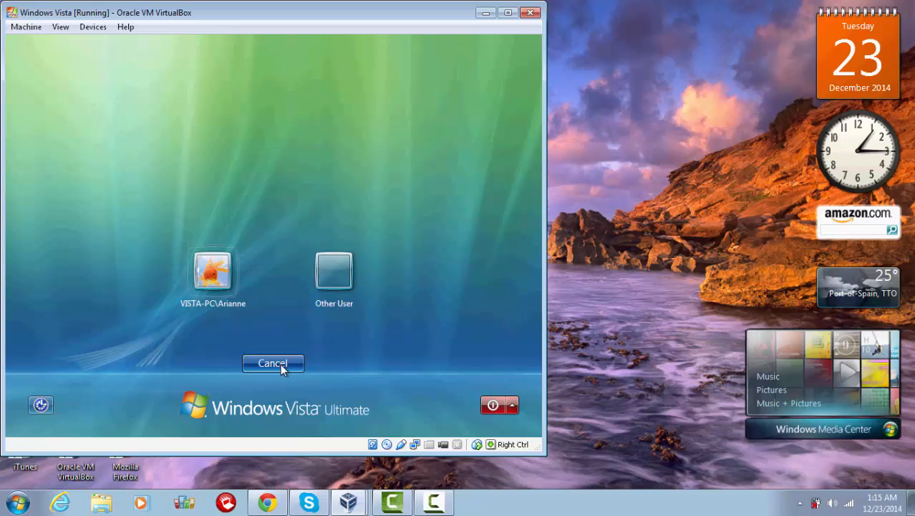
left_click(326, 283)
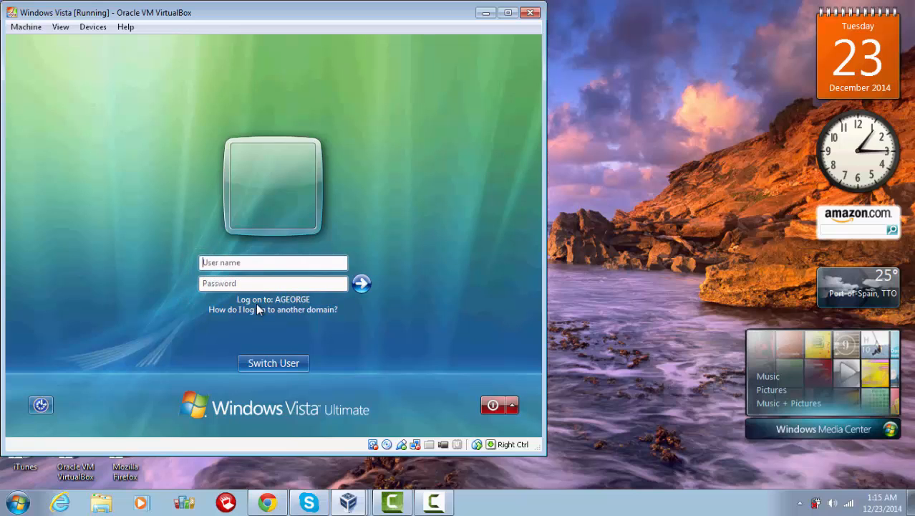
Step: Sign in as ageorge\Administrator with the domain administrator password
left_click(251, 265)
type("Administrator")
key("Tab")
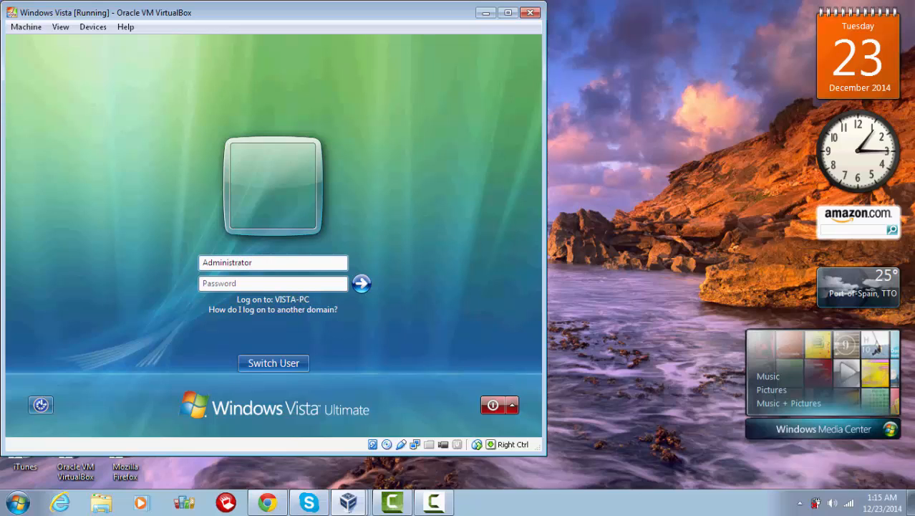
left_click(202, 263)
type("ageorge")
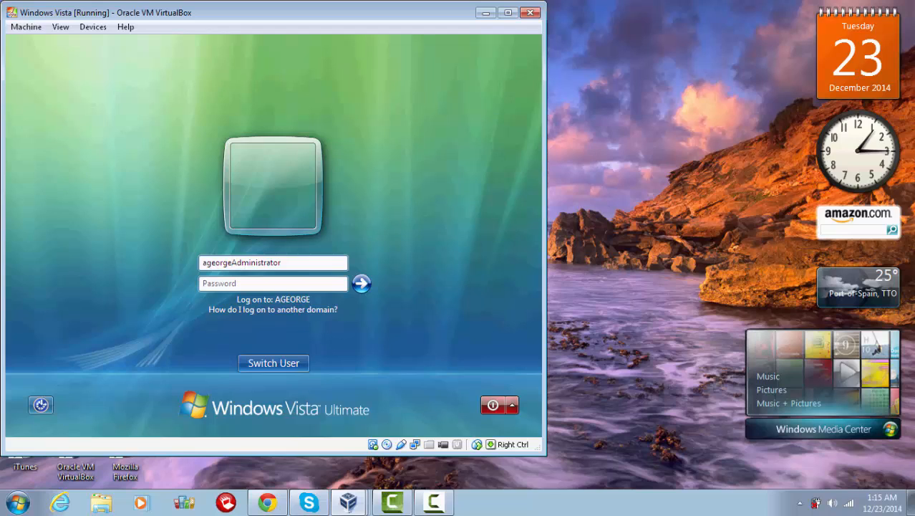
type("\\")
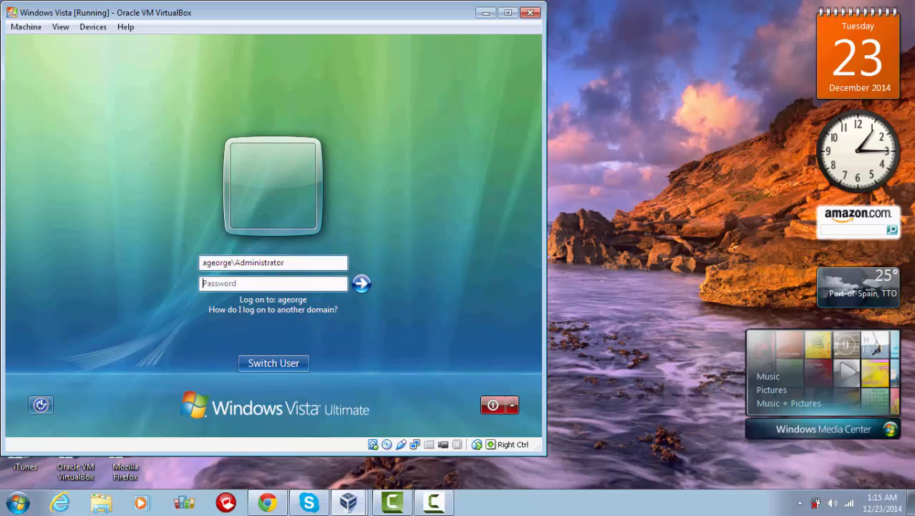
type("••••••••")
key("Return")
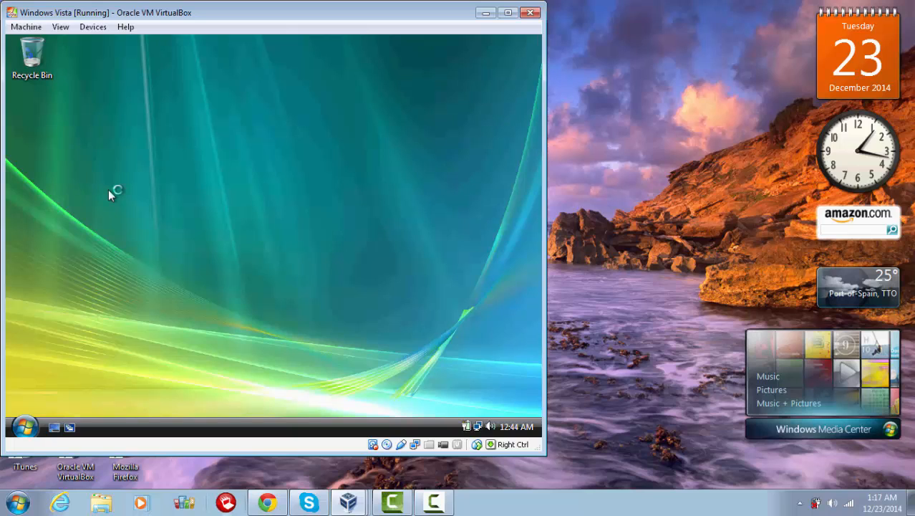
Step: Close the Vista Welcome Center window
mouse_move(310, 502)
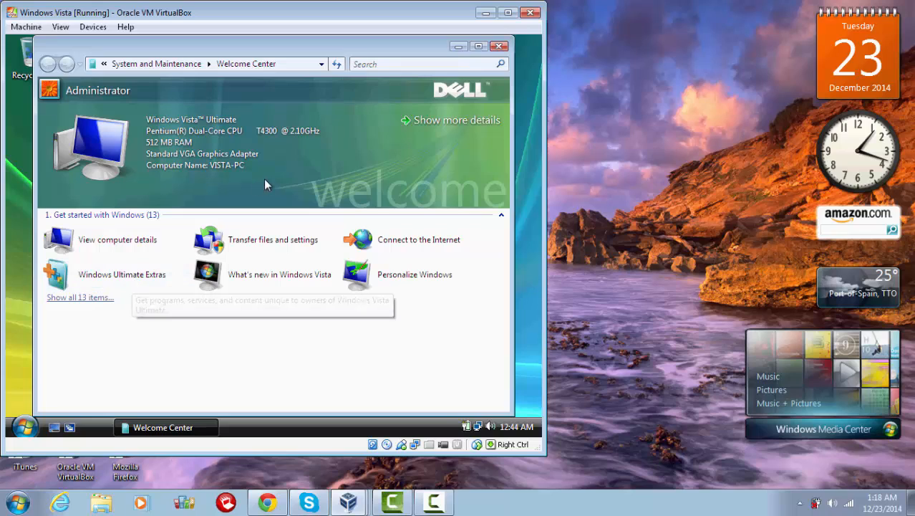
left_click(498, 47)
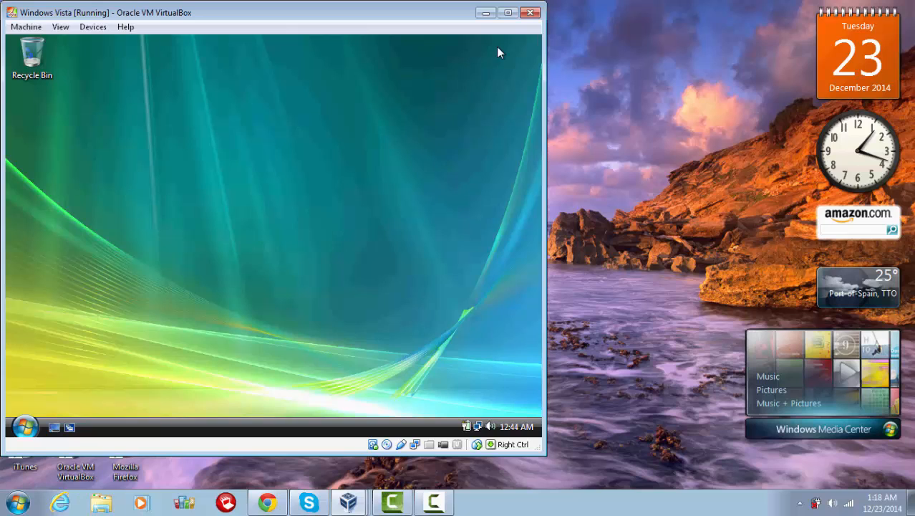
Step: Switch to the Server2008 VM, restore its Network window and refresh the computer list
left_click(349, 501)
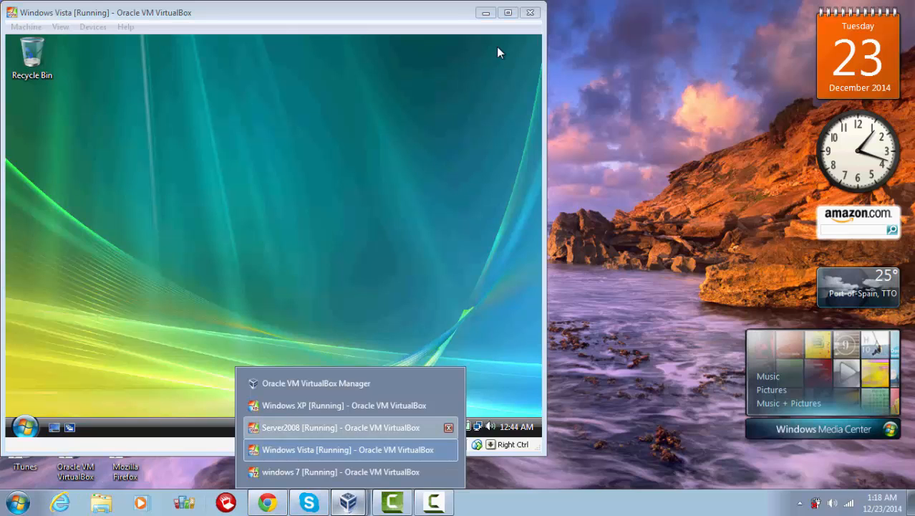
left_click(315, 427)
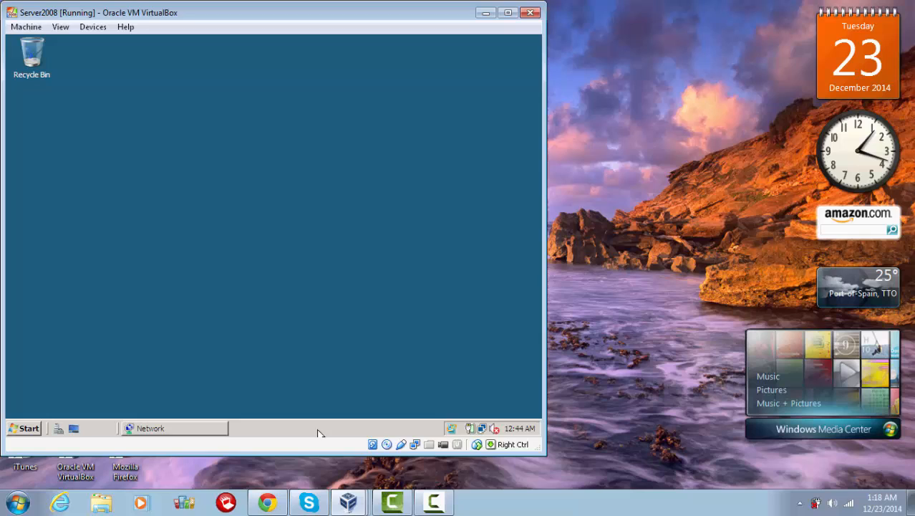
left_click(170, 433)
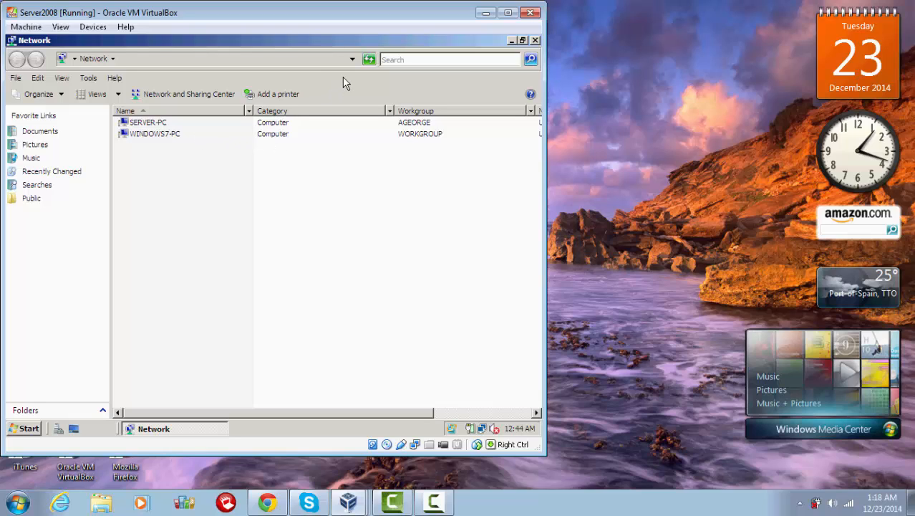
left_click(370, 63)
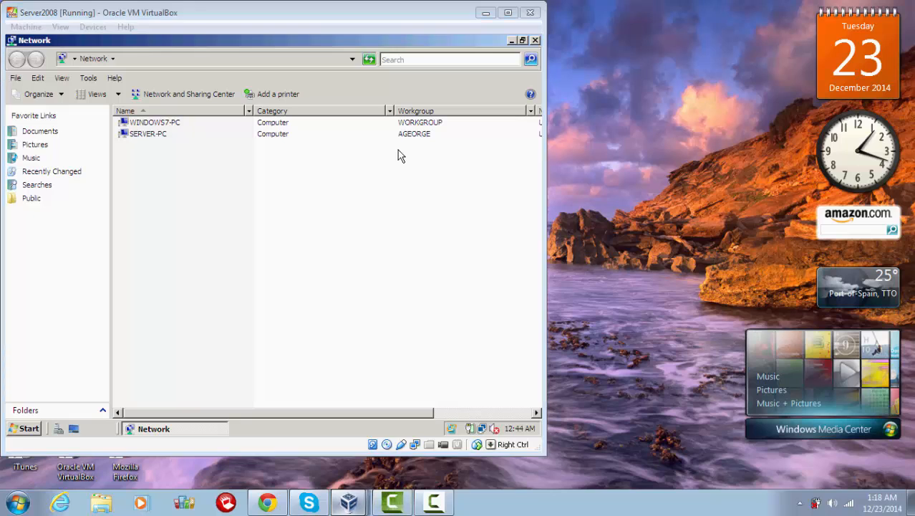
Step: In the Vista VM, open Network and turn on network discovery and file sharing
mouse_move(349, 501)
left_click(343, 446)
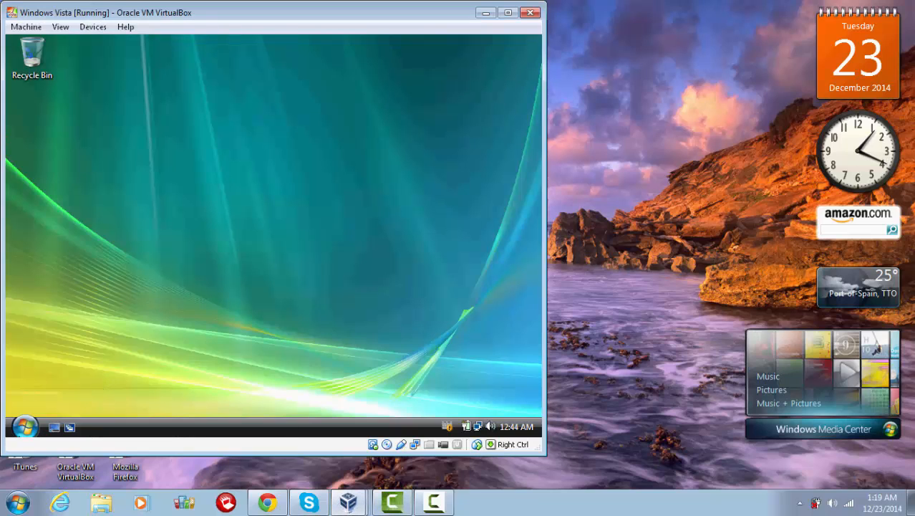
key("super")
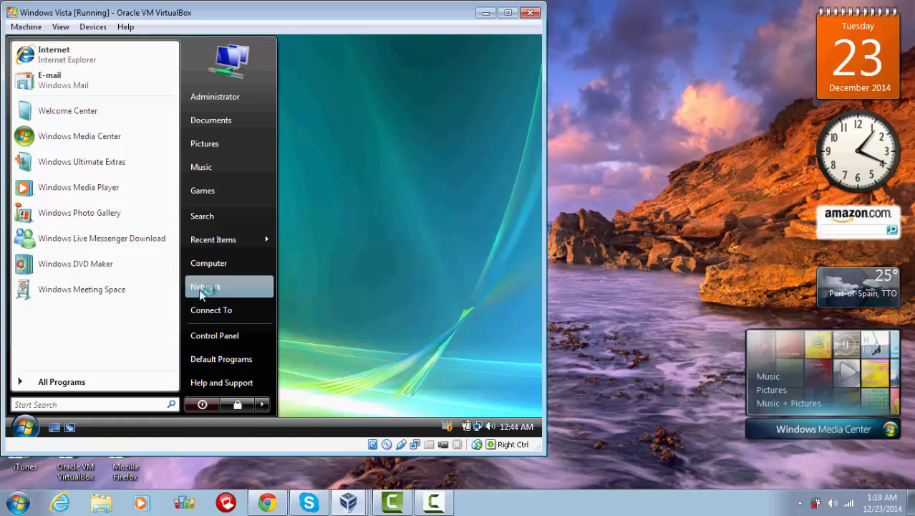
left_click(199, 288)
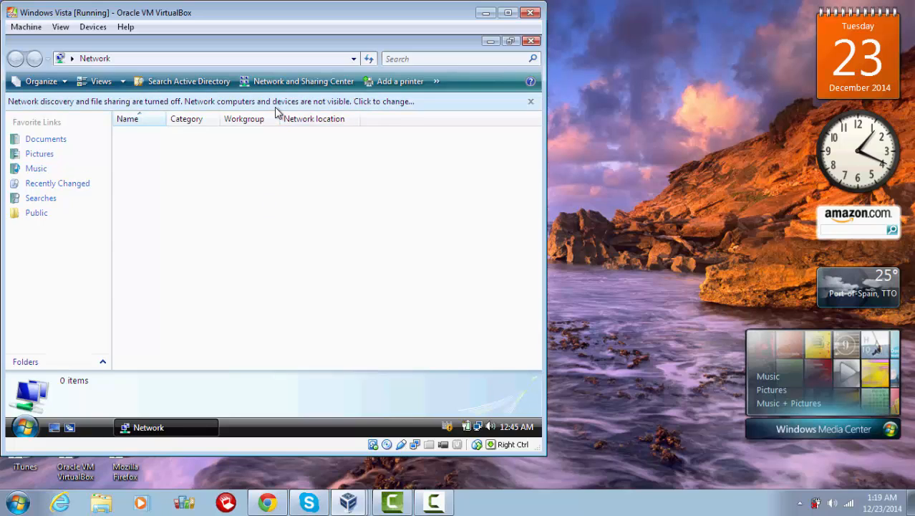
left_click(275, 106)
left_click(305, 121)
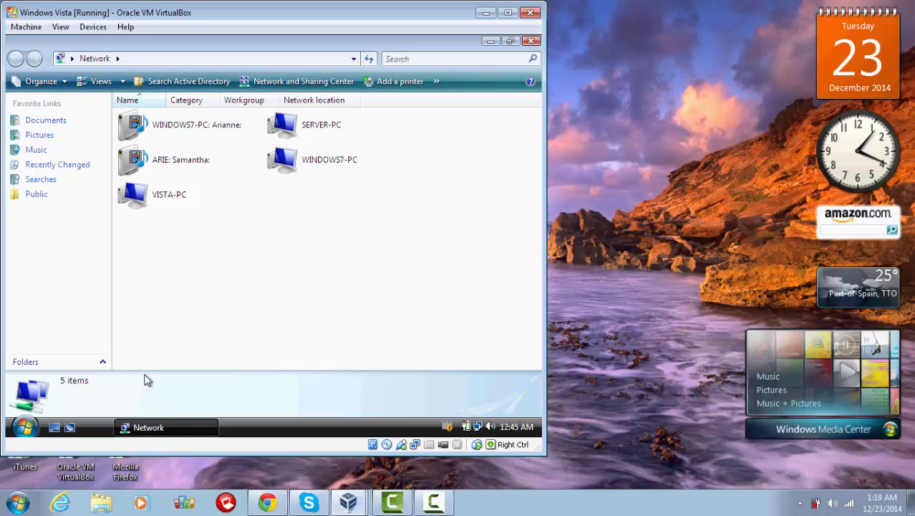
Step: Switch the Network folder to Details view and widen columns to reveal each computer's workgroup
right_click(314, 243)
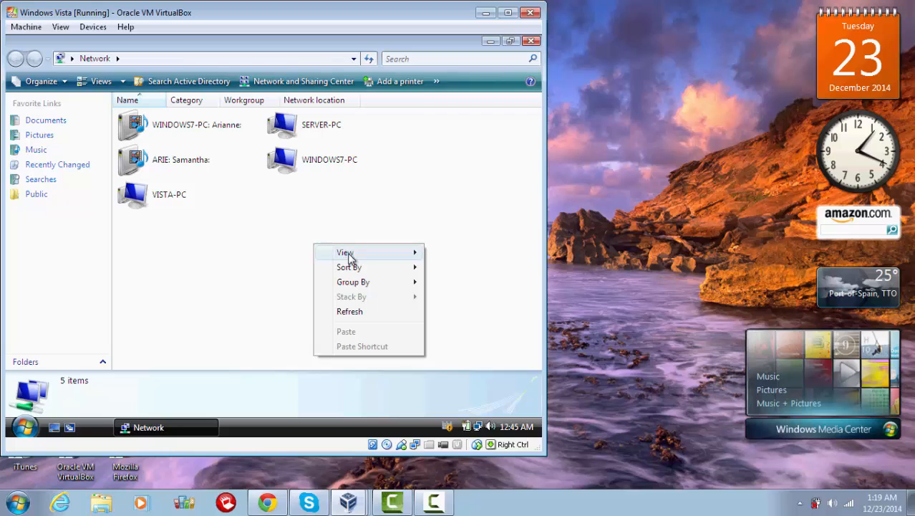
mouse_move(358, 260)
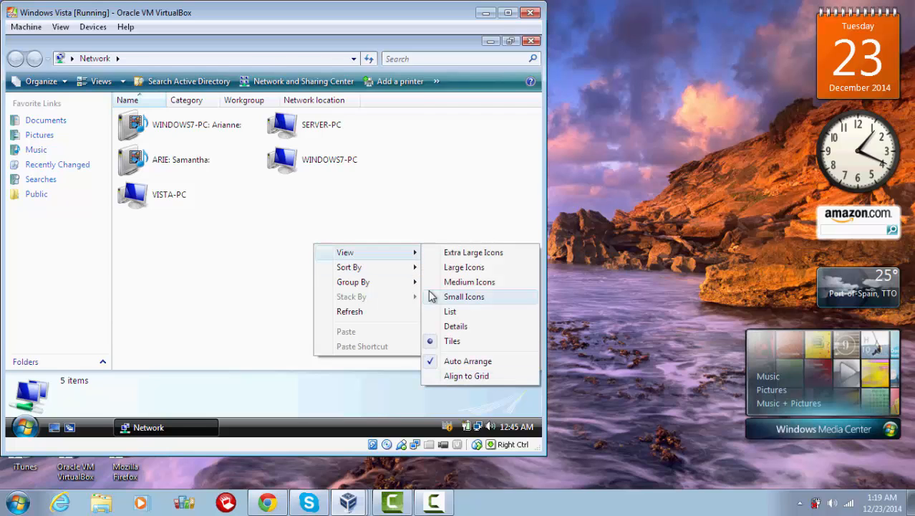
left_click(449, 313)
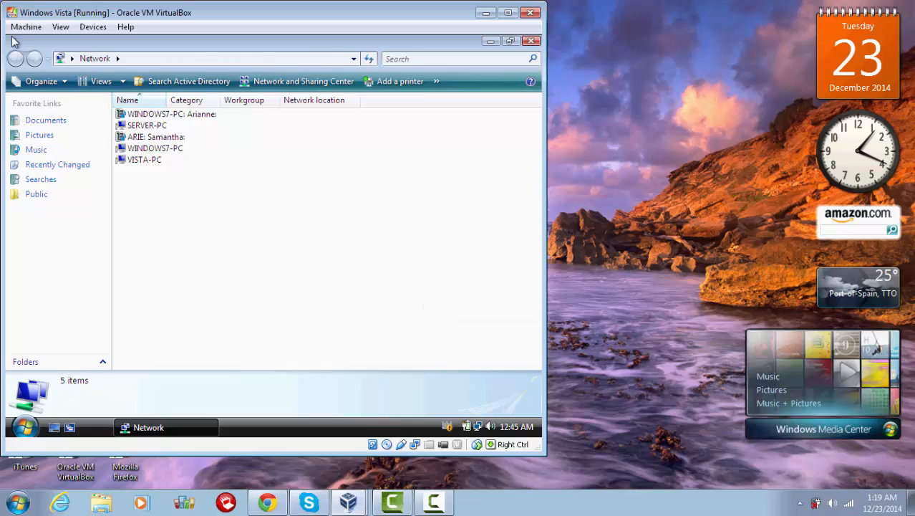
right_click(290, 271)
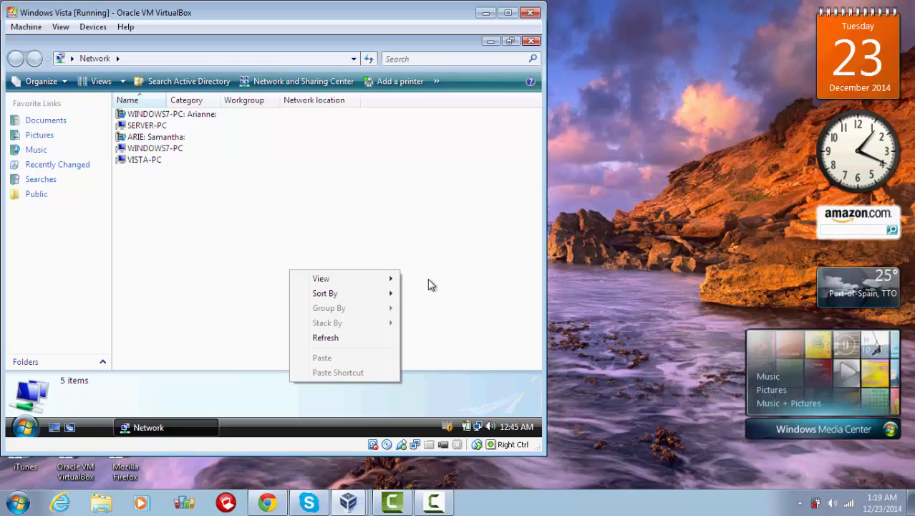
mouse_move(396, 280)
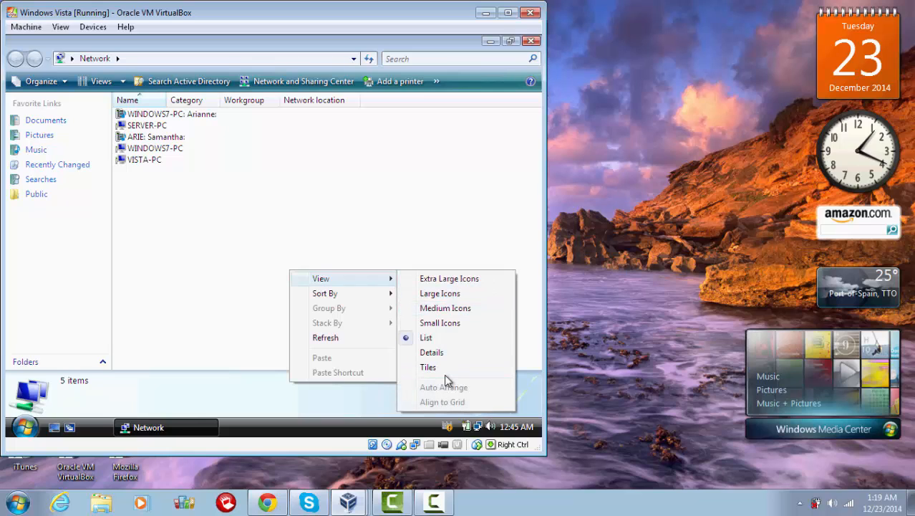
left_click(429, 352)
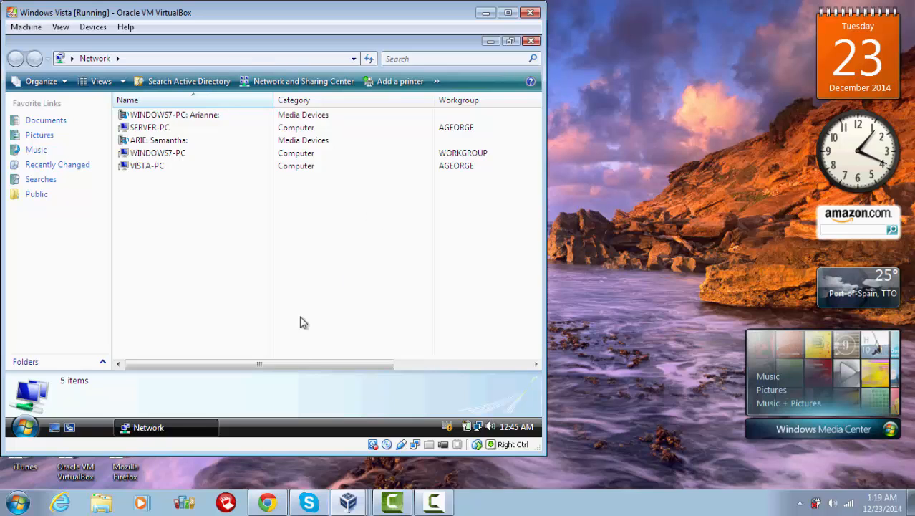
mouse_move(295, 365)
left_mouse_down()
mouse_move(331, 363)
mouse_move(303, 364)
left_mouse_up()
left_click_drag(280, 365, 306, 361)
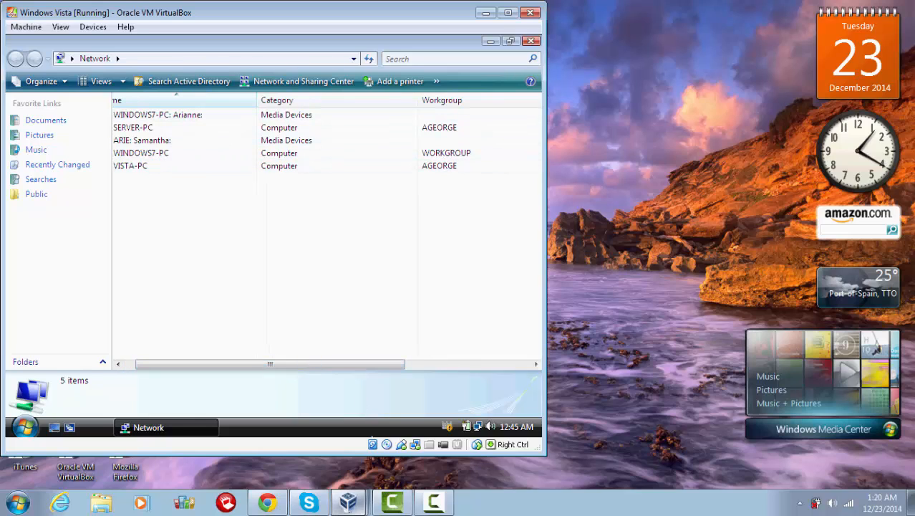
left_click(349, 502)
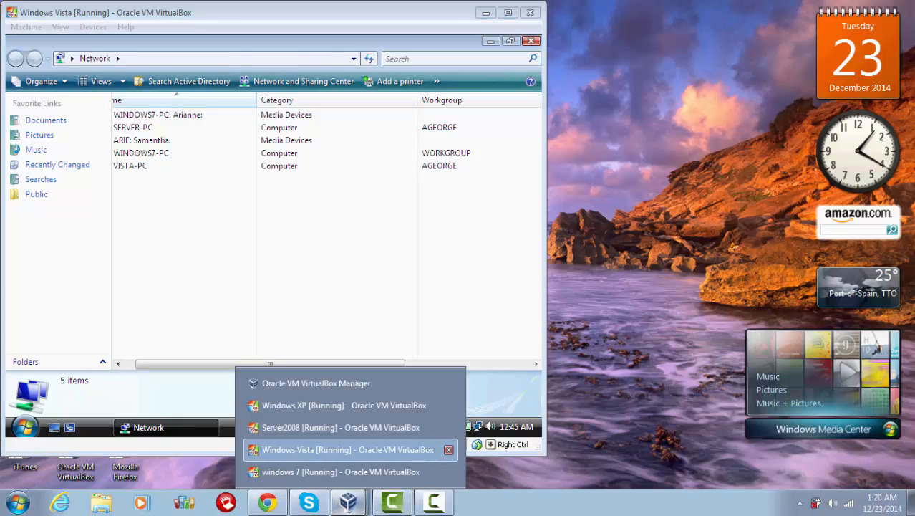
Step: Bring the Server2008 VM forward to view VISTA-PC and SERVER-PC under AGEORGE
left_click(341, 427)
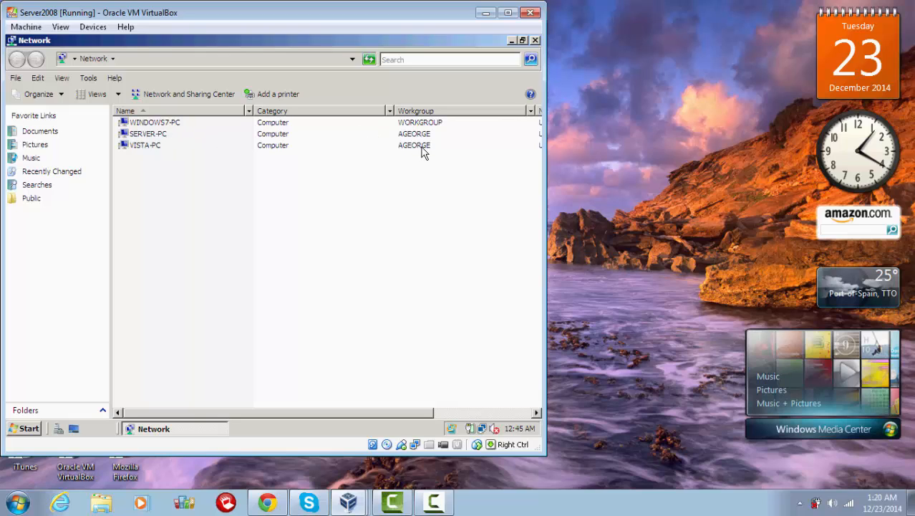
left_click(349, 502)
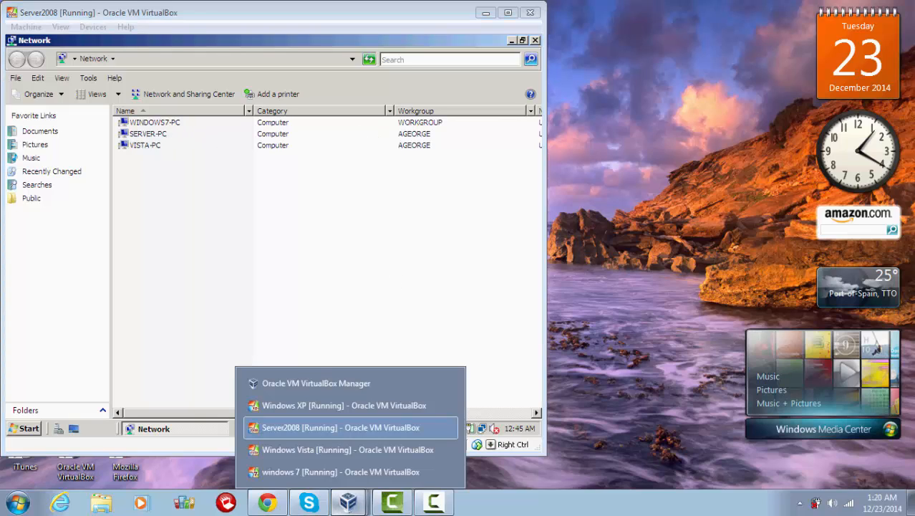
left_click(349, 471)
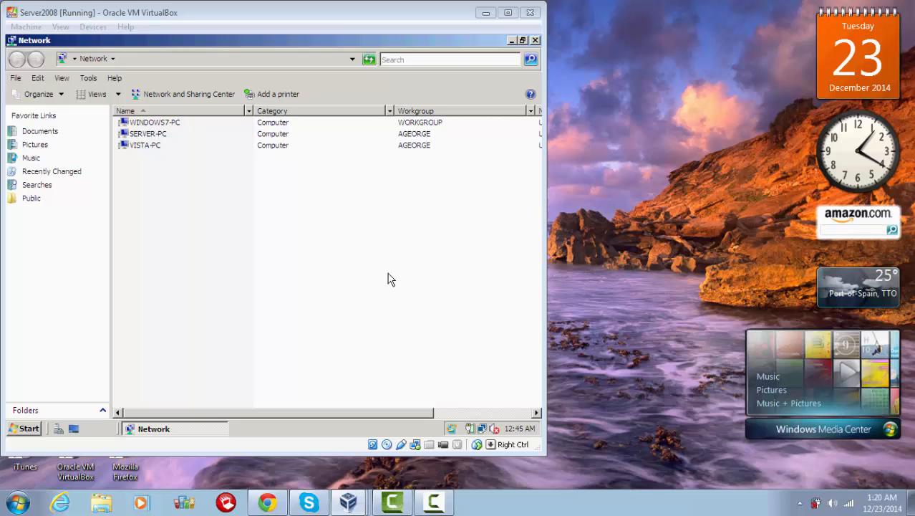
mouse_move(433, 501)
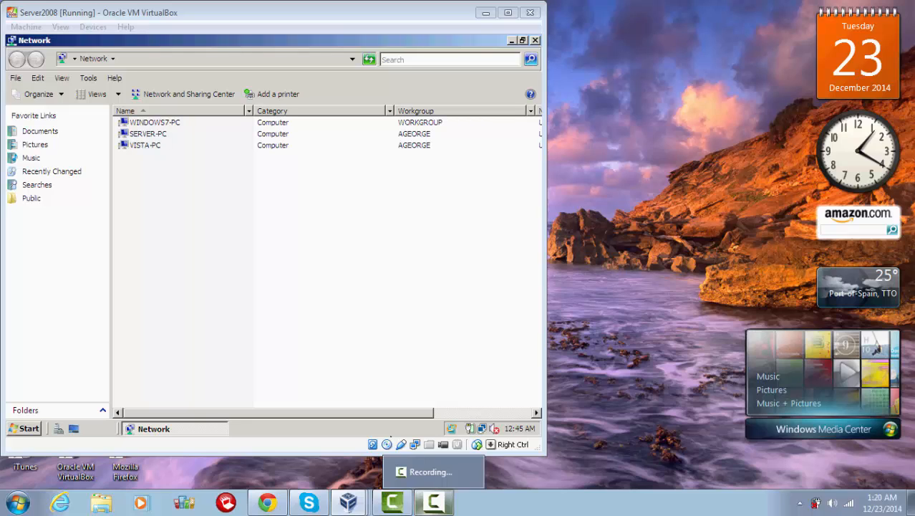
Step: In Windows 7's computer name settings, switch Windows7-PC from WORKGROUP to the domain ageorge.com
left_click(430, 471)
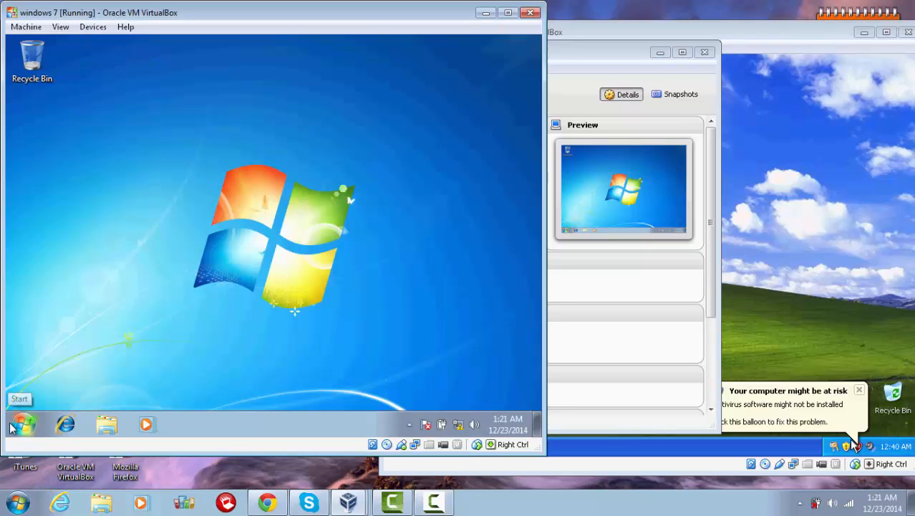
left_click(20, 425)
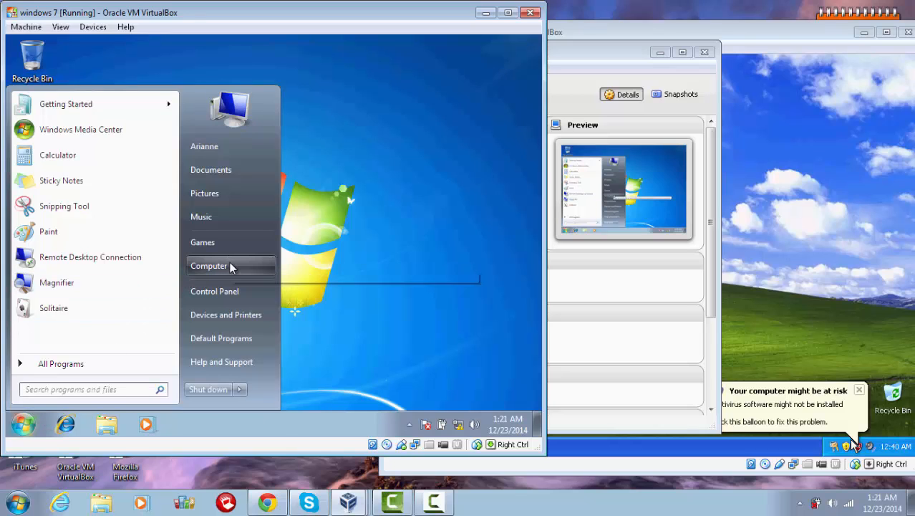
right_click(230, 266)
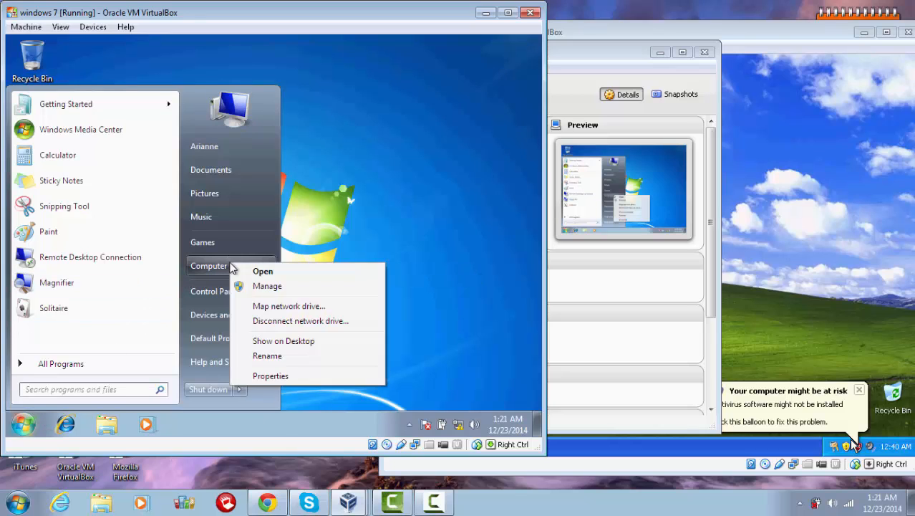
left_click(278, 376)
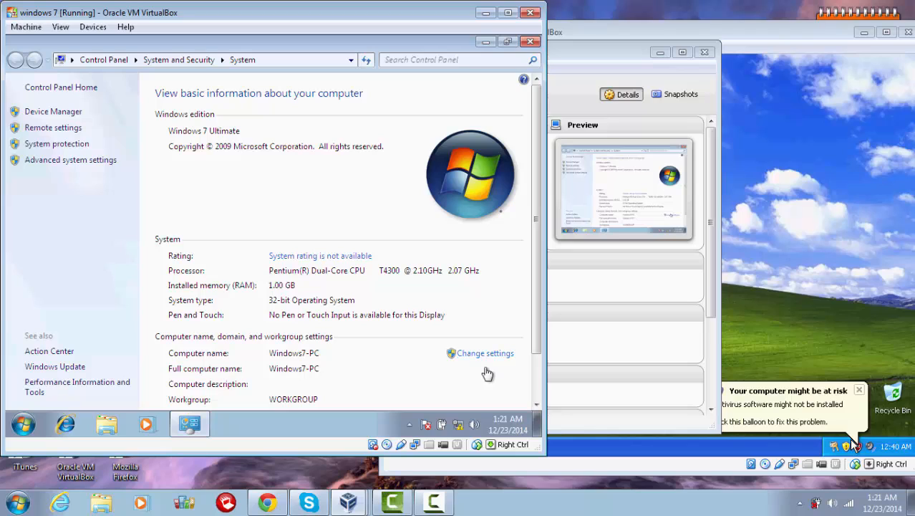
left_click(482, 354)
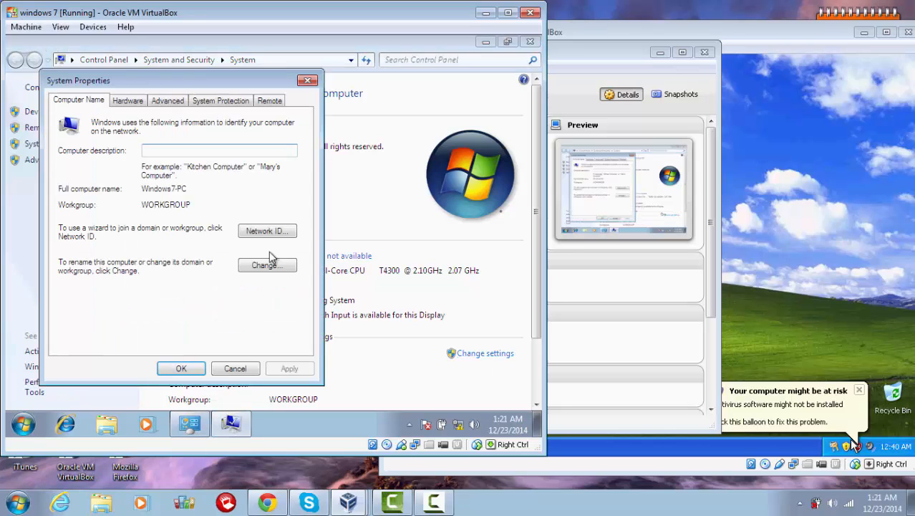
left_click(255, 267)
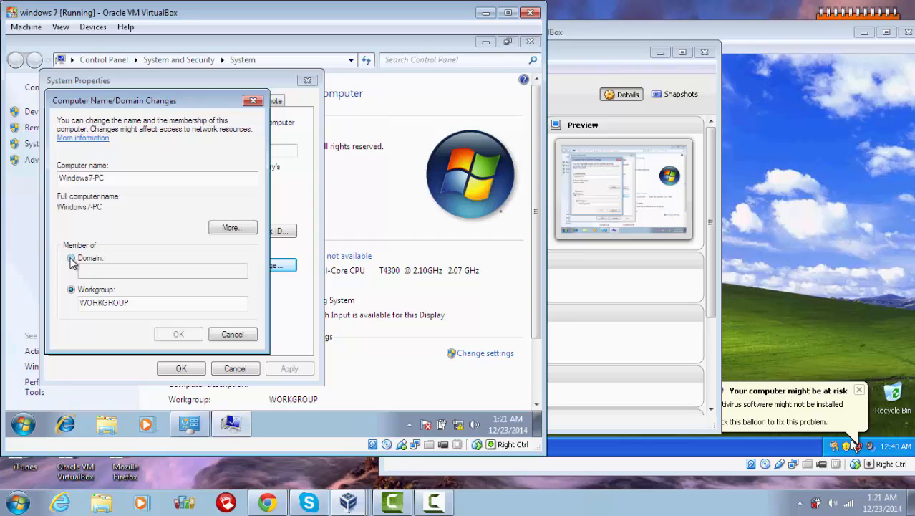
left_click(71, 259)
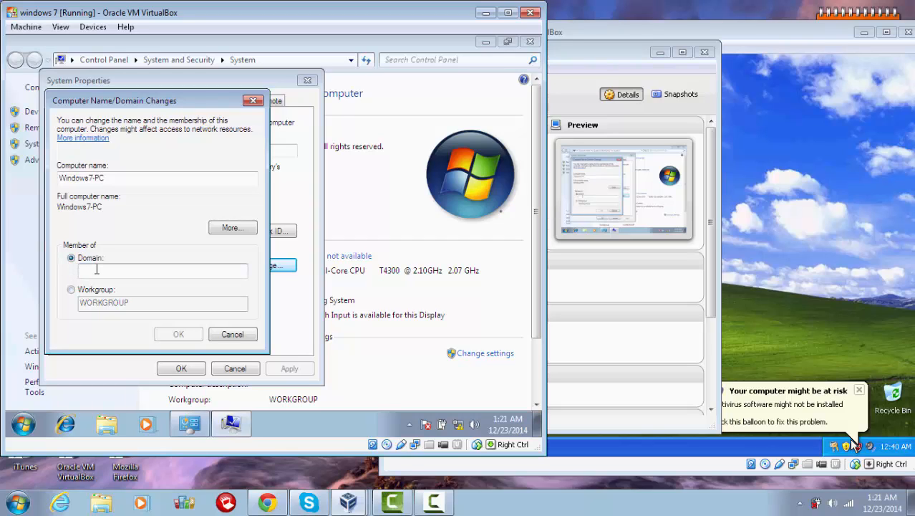
type("ageorge.")
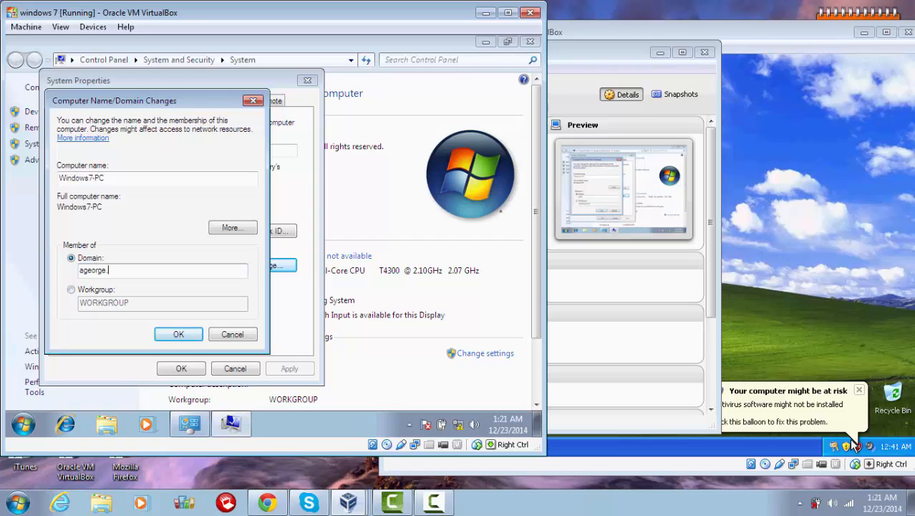
type("com")
Step: Confirm the ageorge.com join using the Administrator account and its password
left_click(176, 333)
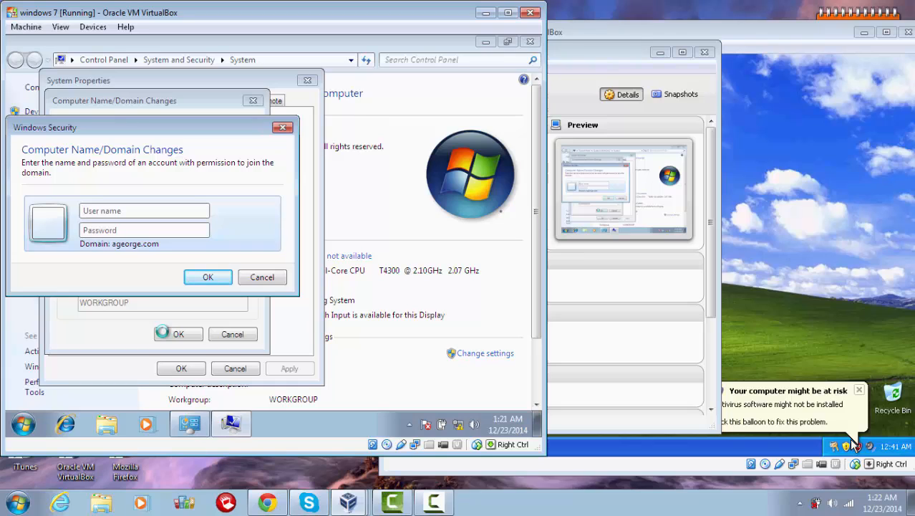
type("Administrator**")
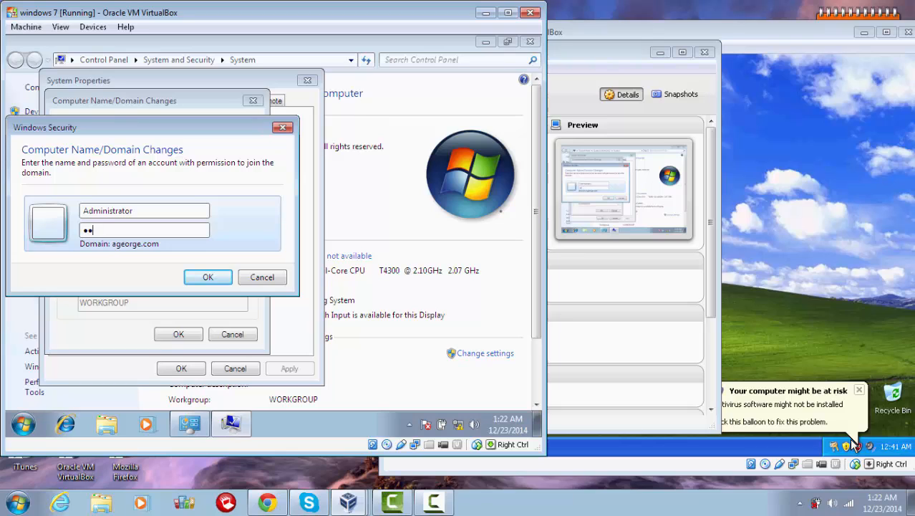
type("*******")
key("Return")
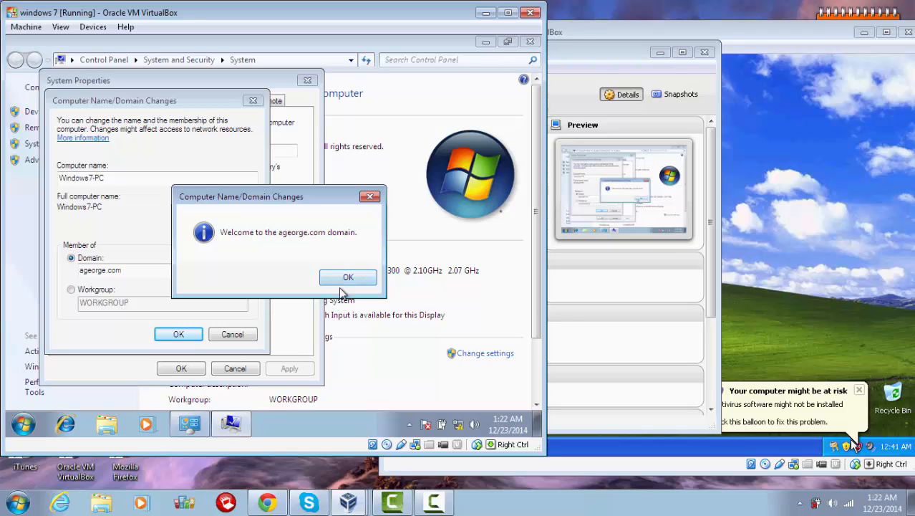
Step: Dismiss the domain welcome and restart notices, close System Properties and restart Windows 7
left_click(342, 281)
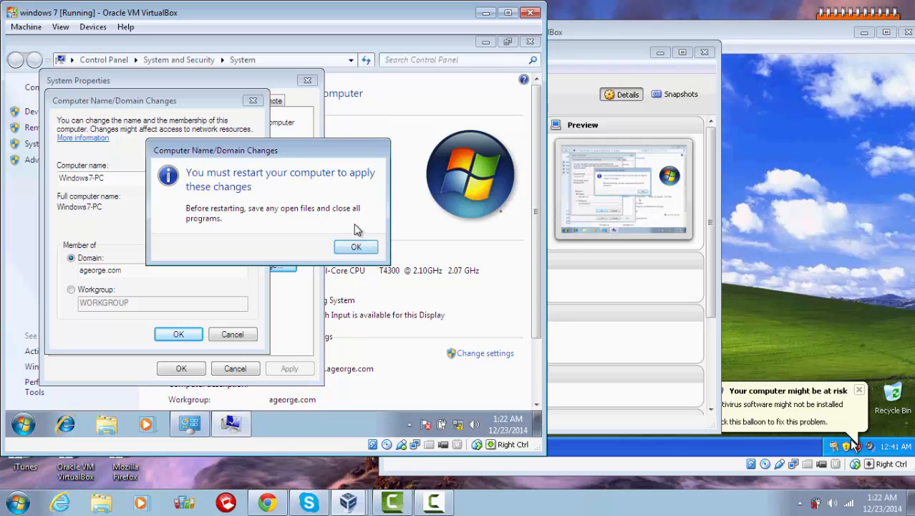
left_click(352, 247)
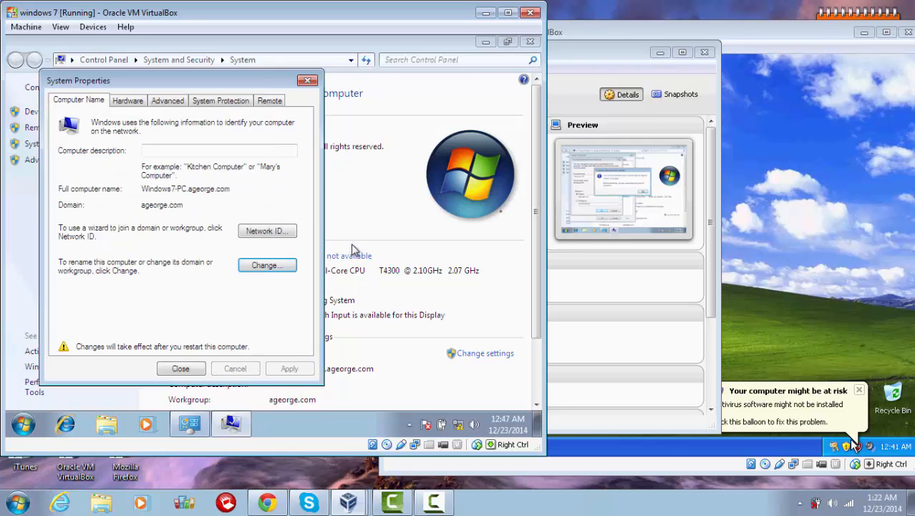
left_click(308, 81)
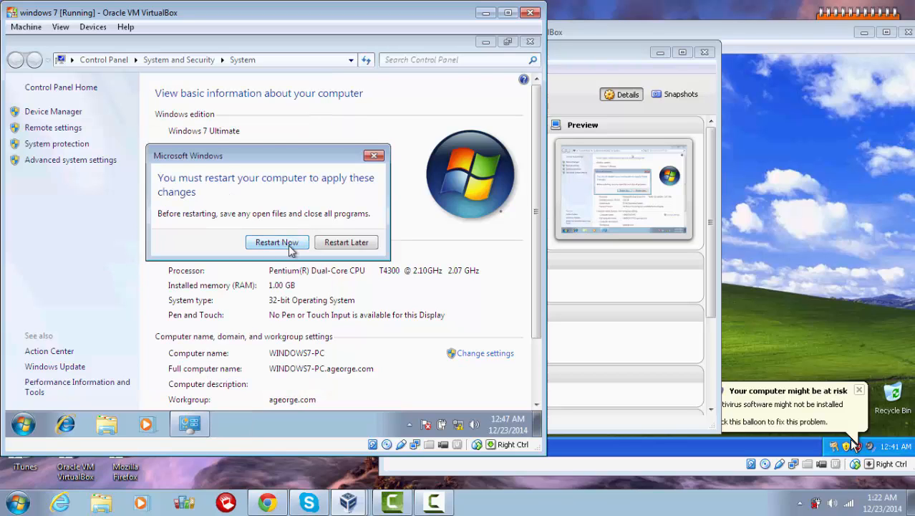
left_click(289, 244)
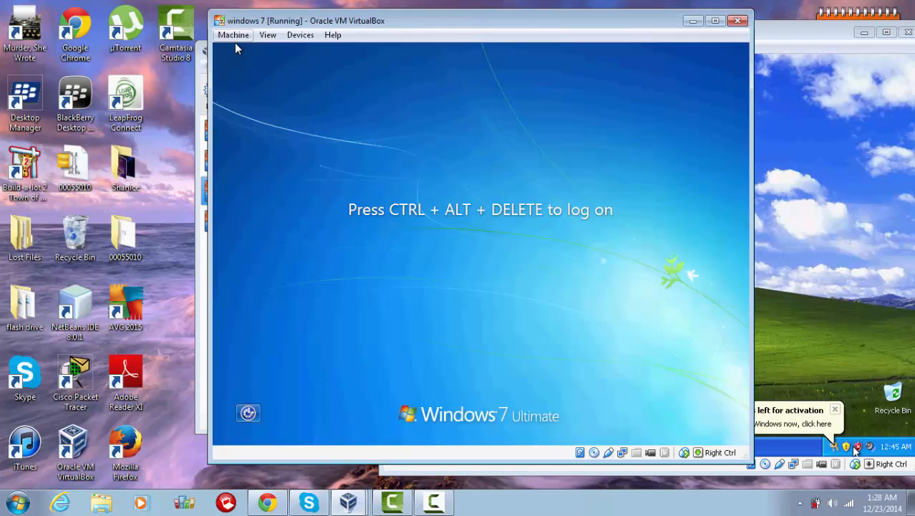
left_click(233, 34)
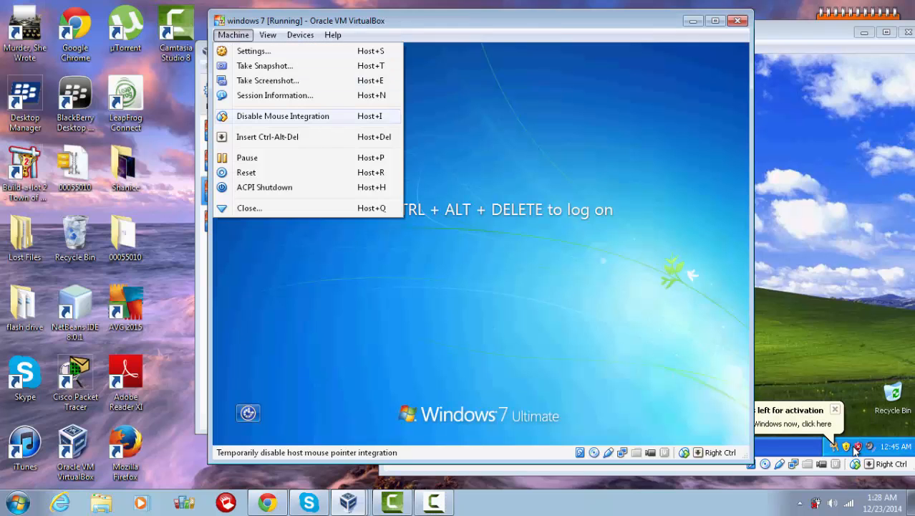
Step: Log on to Windows 7 as Other User ageorge\Administrator with the domain password
left_click(267, 136)
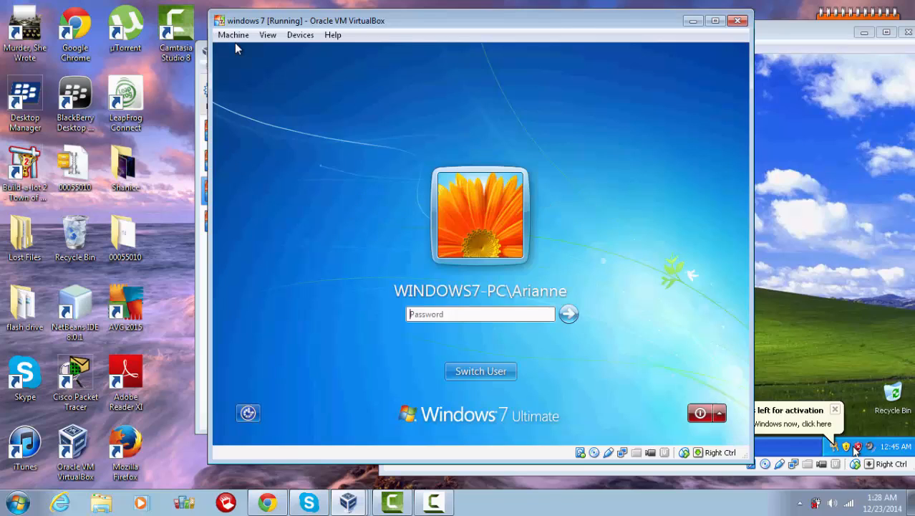
left_click(469, 370)
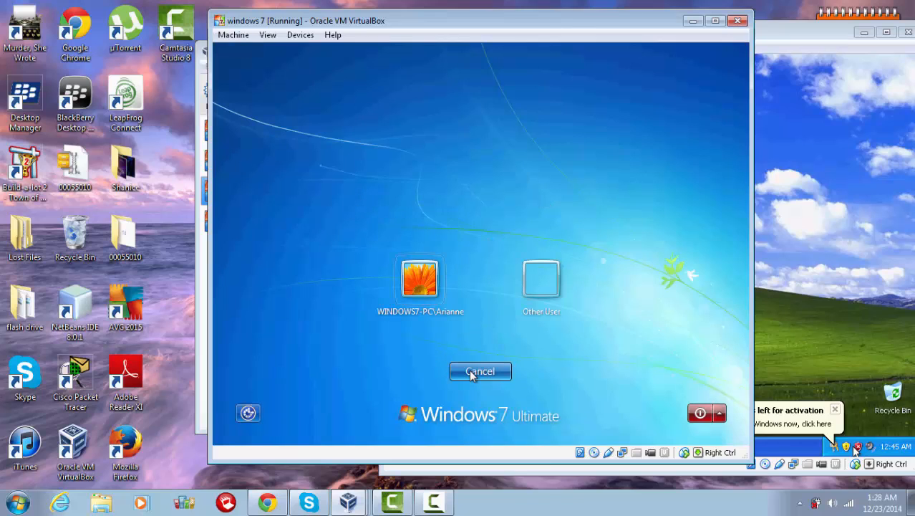
left_click(546, 279)
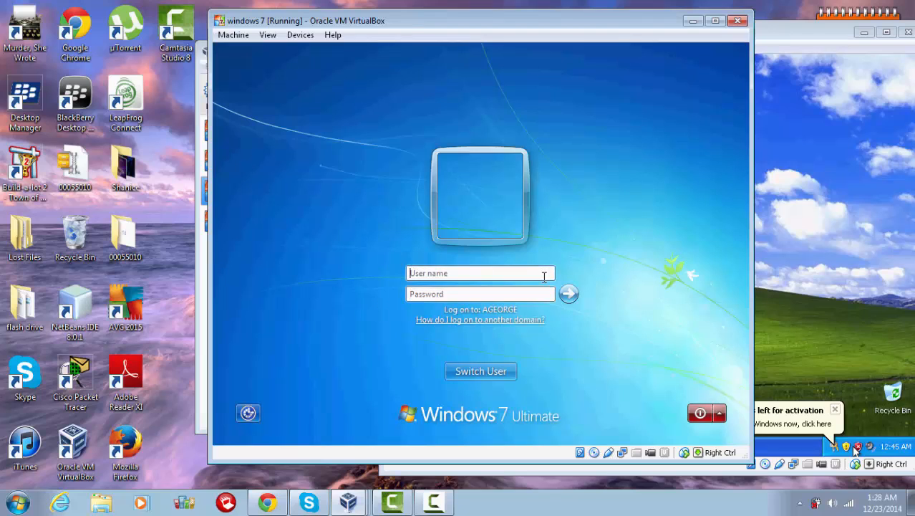
type("ageorge\\")
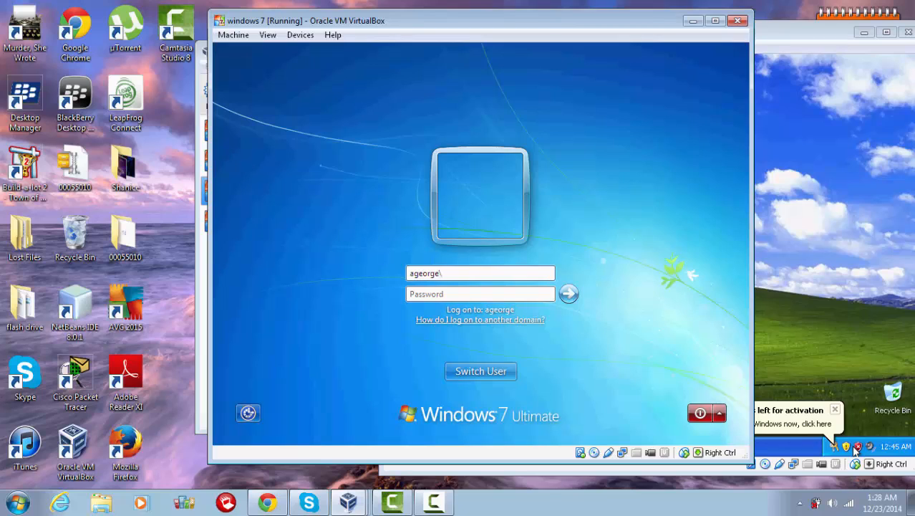
type("Administrator")
key("Tab")
type("••")
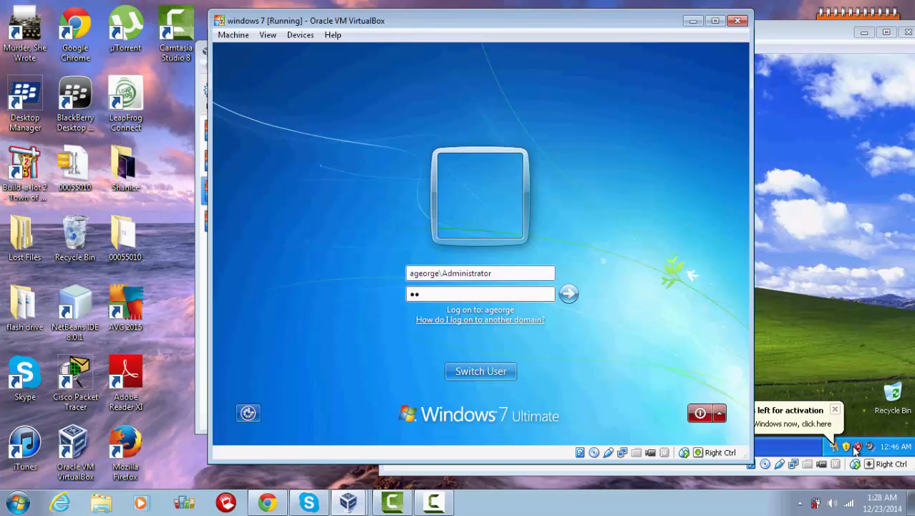
type("••••••")
key("Return")
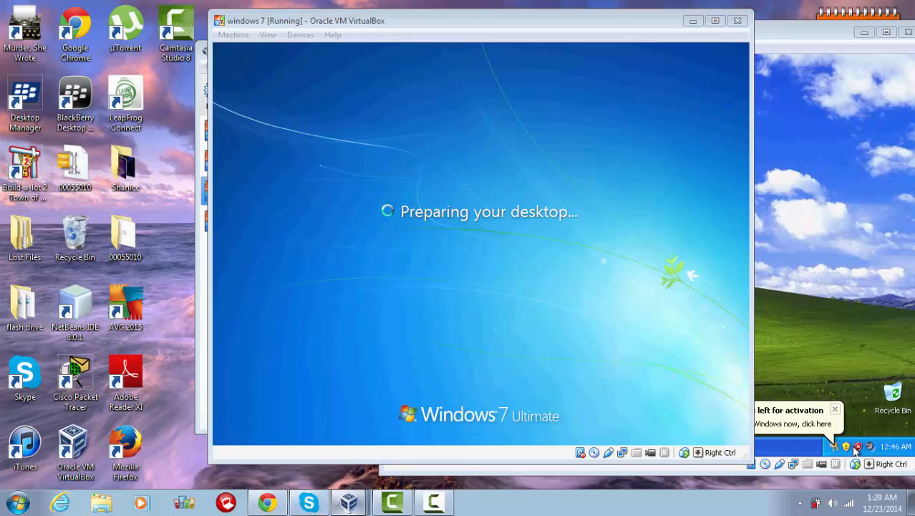
left_click(348, 502)
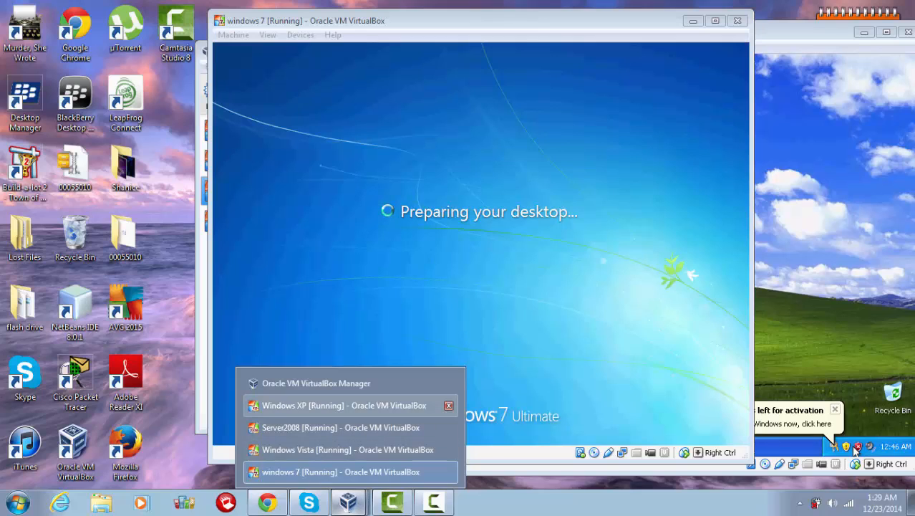
Step: On Windows XP, open the Computer Name change dialog from My Computer's System Properties
left_click(344, 405)
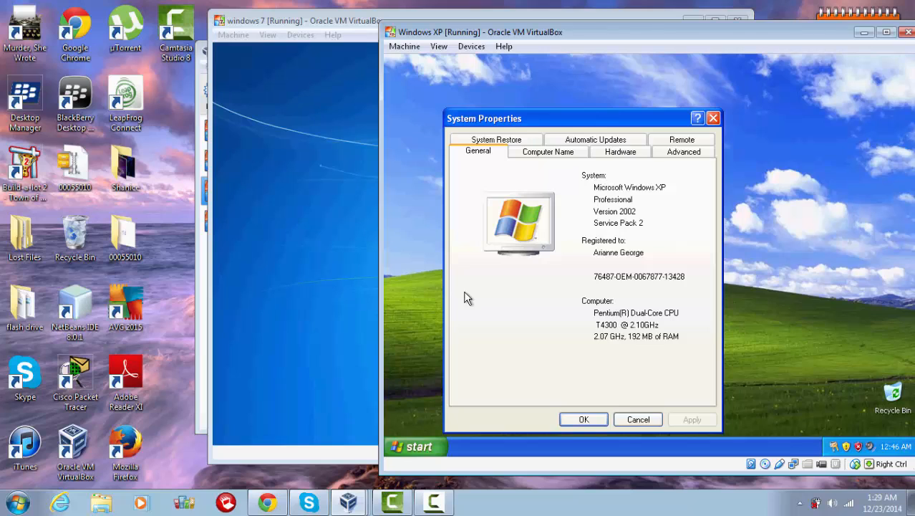
left_click(406, 450)
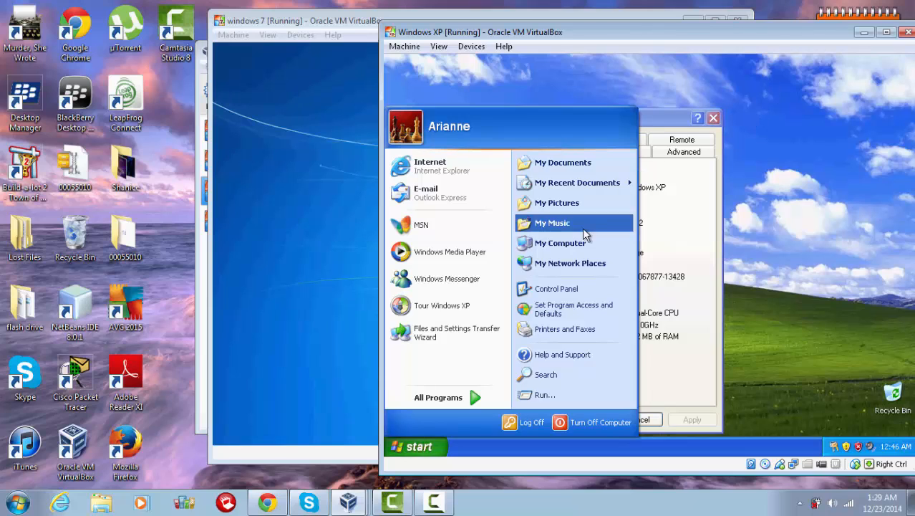
right_click(568, 247)
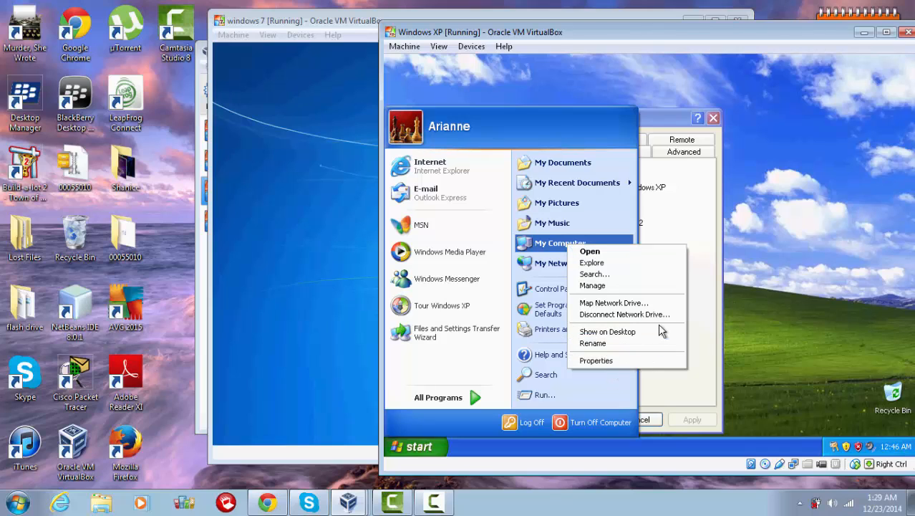
left_click(708, 286)
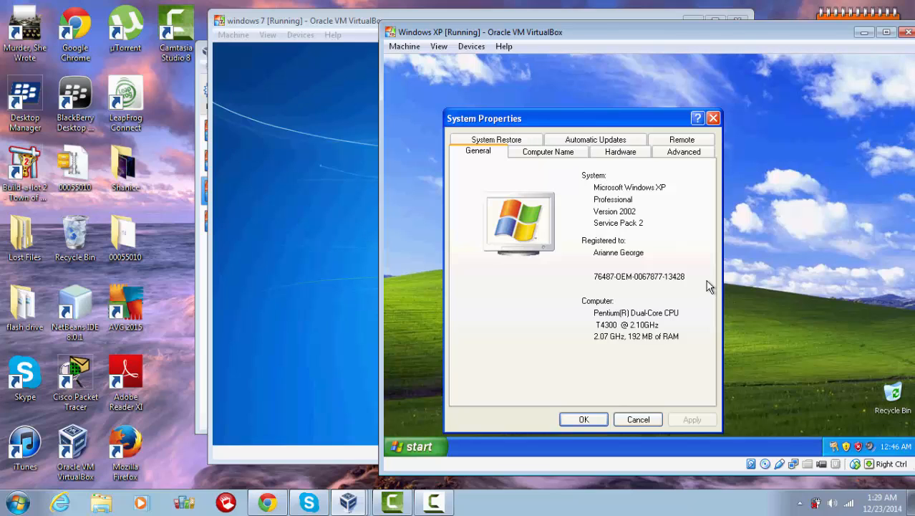
left_click(541, 153)
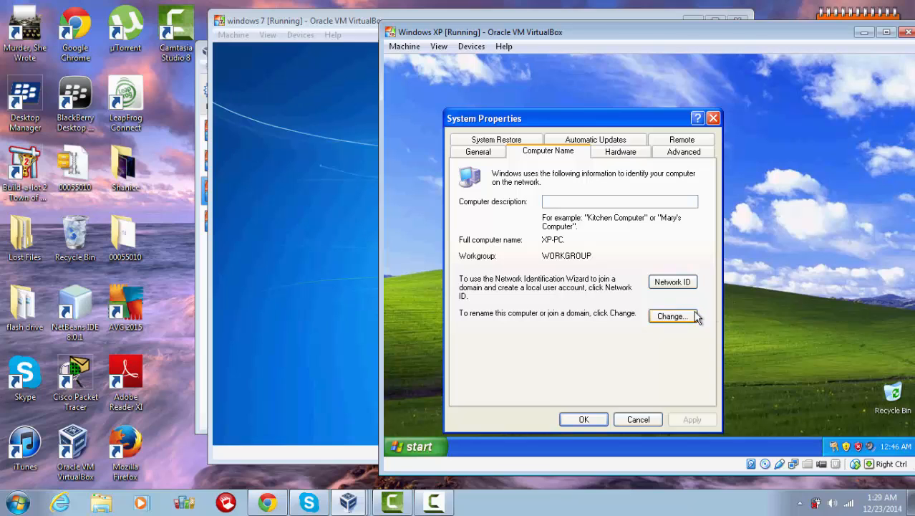
left_click(672, 317)
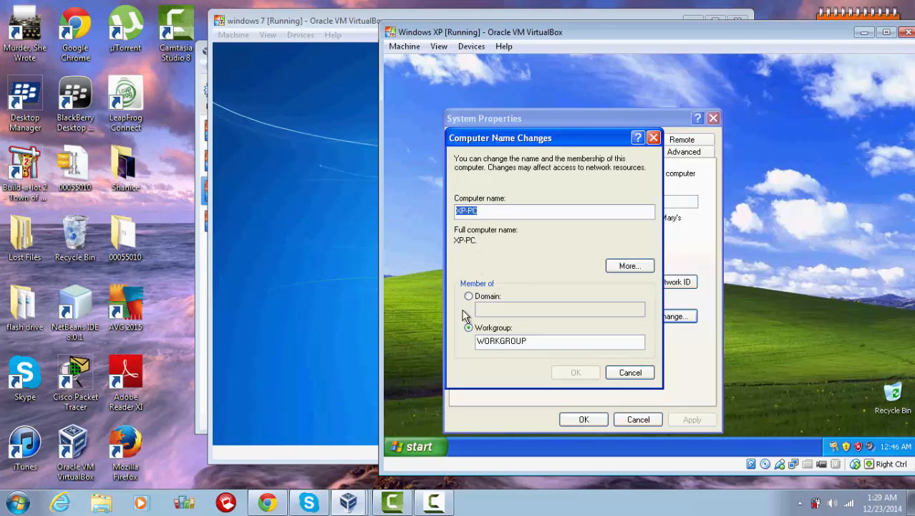
Step: Make XP-PC a member of domain ageorge.com with Administrator credentials and dismiss the notices
left_click(468, 295)
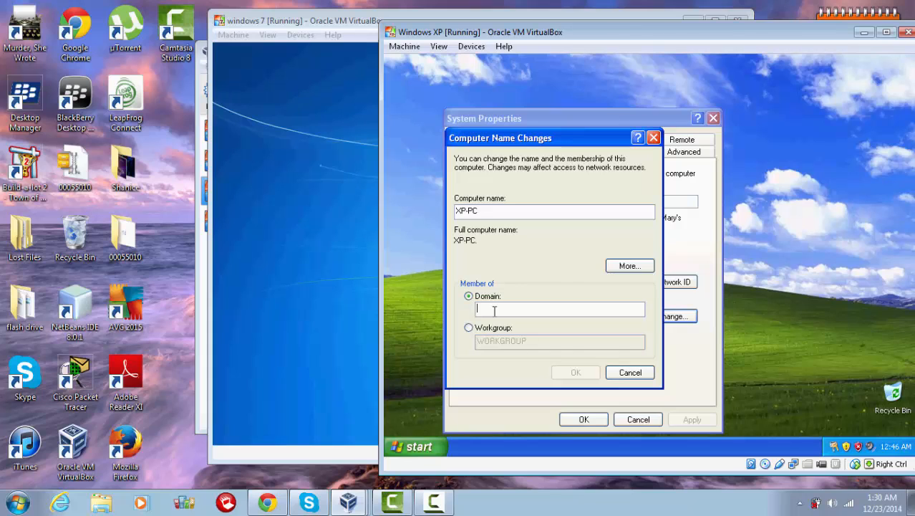
type("ag")
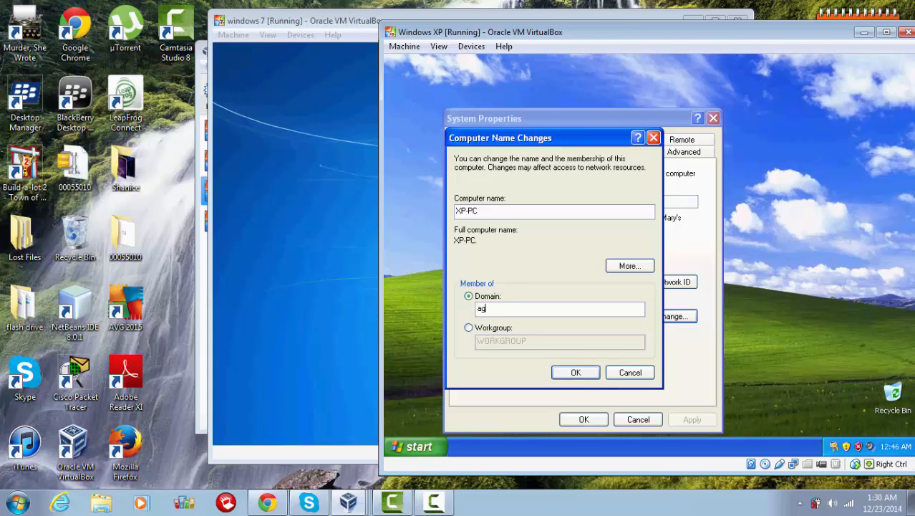
type("eorge.com")
left_click(580, 371)
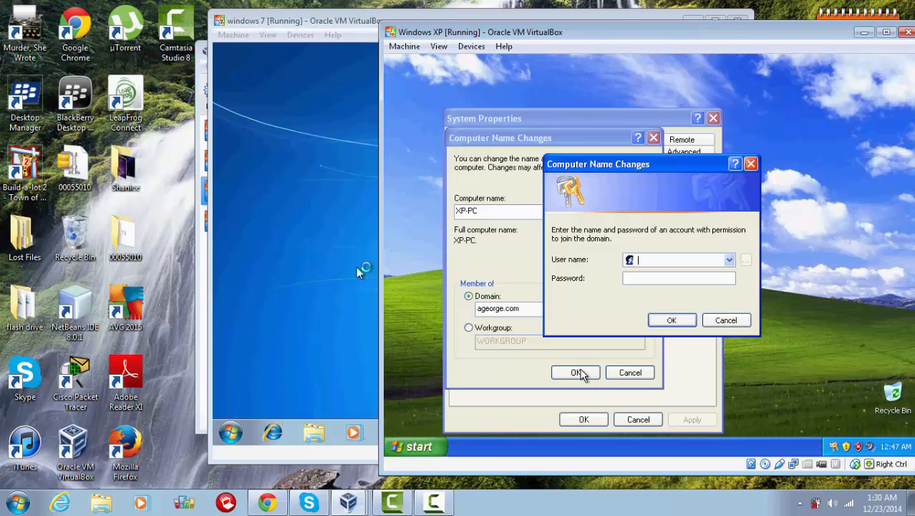
type("Ad")
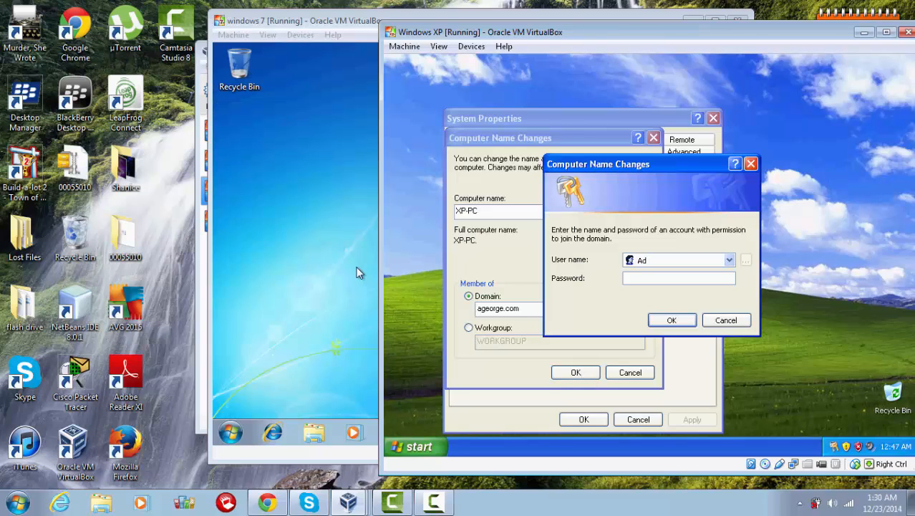
type("ministrator")
key("Tab")
type("••••••••")
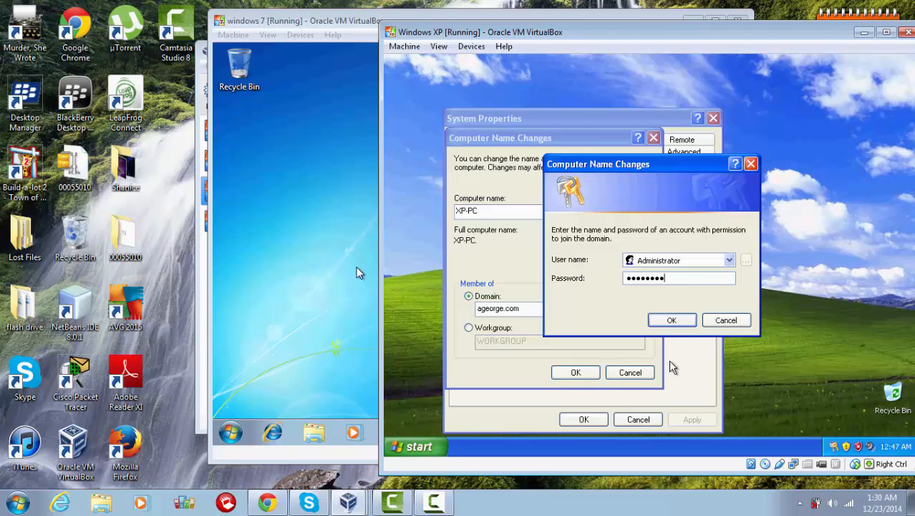
left_click(672, 320)
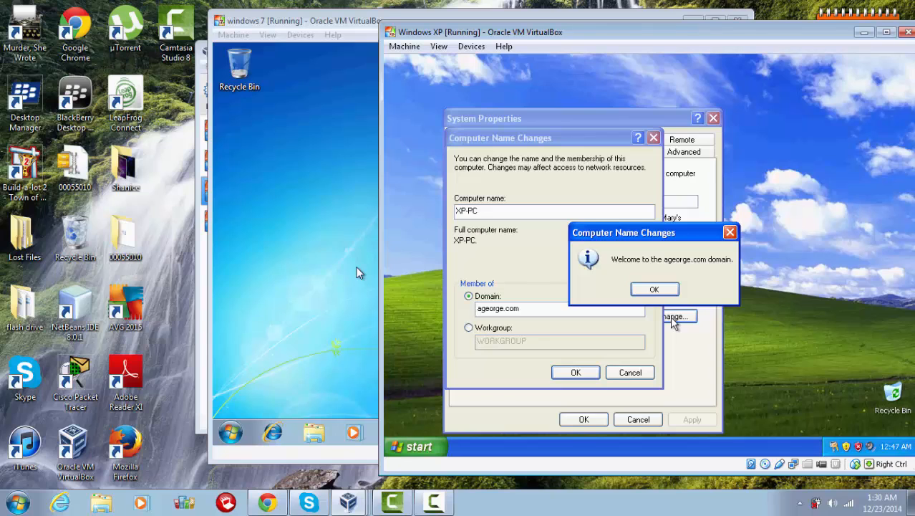
left_click(655, 290)
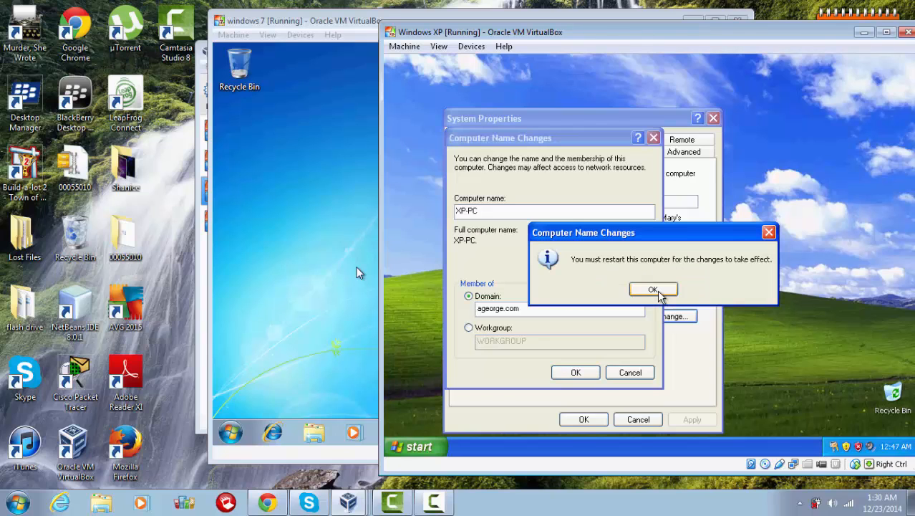
left_click(653, 290)
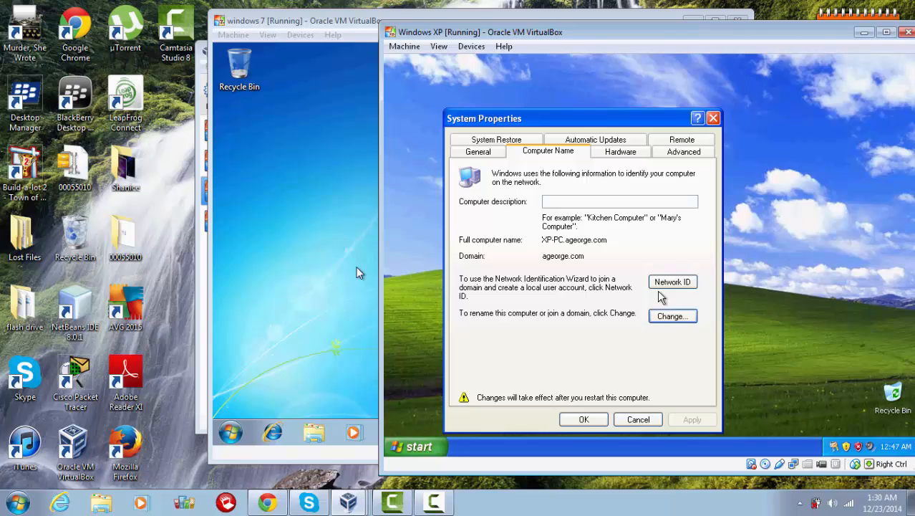
Step: On Windows 7, open Advanced sharing settings from the Network and Sharing Center
left_click(361, 252)
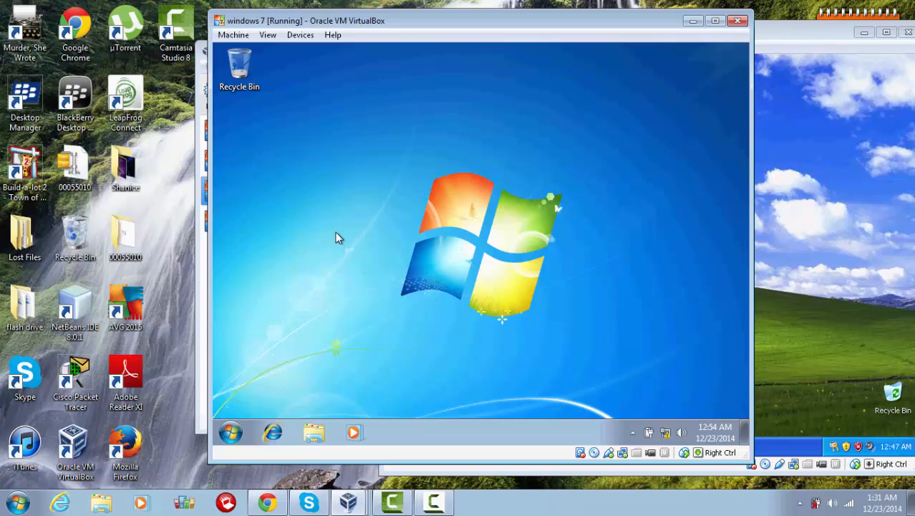
left_click(236, 428)
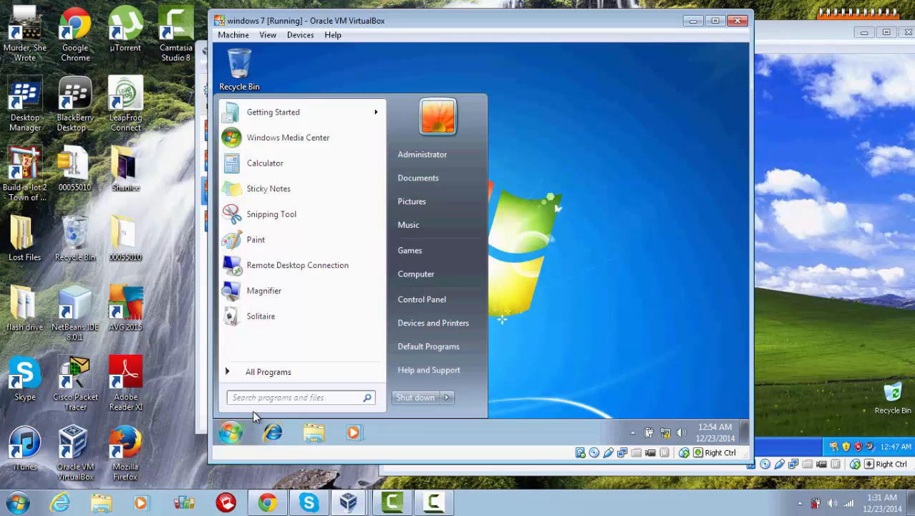
left_click(512, 265)
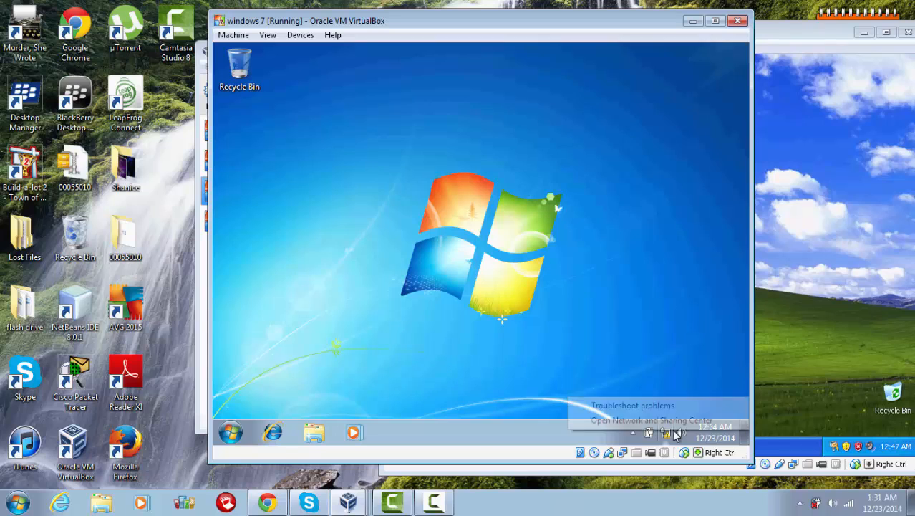
right_click(666, 434)
left_click(663, 423)
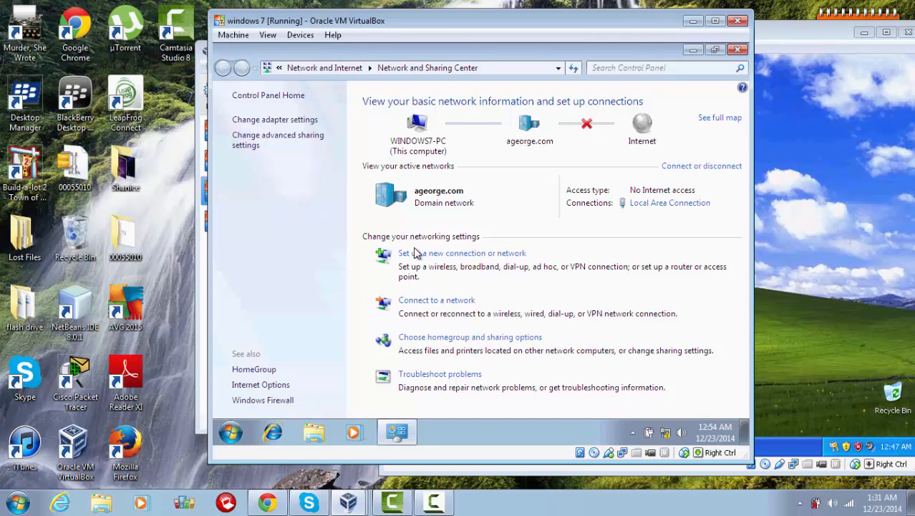
left_click(297, 141)
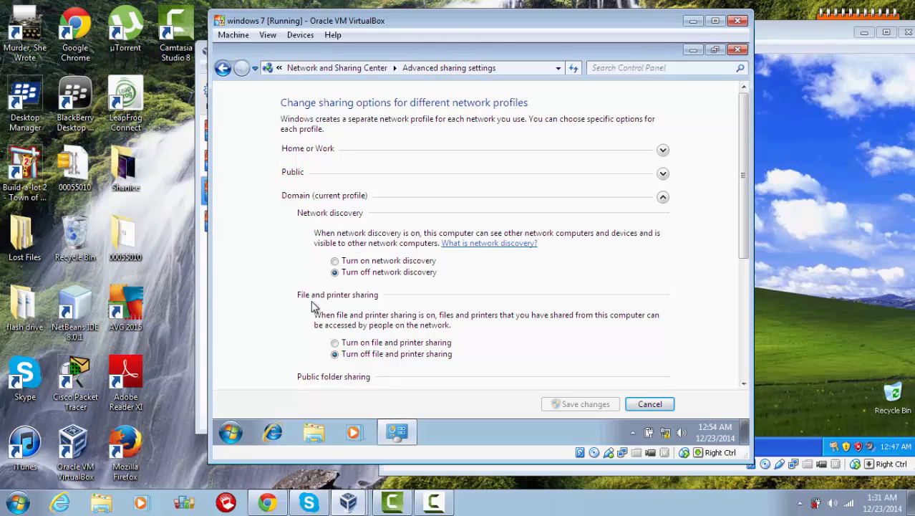
Step: Turn on network discovery and file and printer sharing for the domain profile, then save
left_click(335, 261)
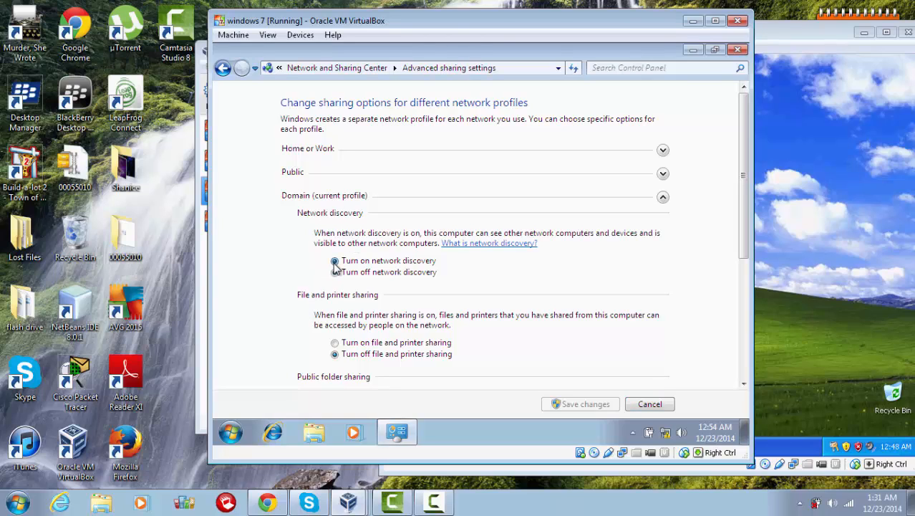
left_click(335, 343)
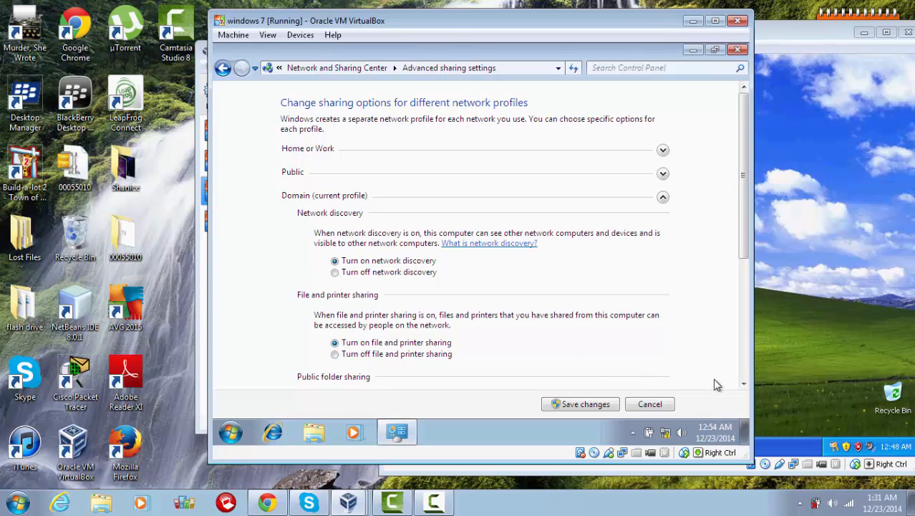
left_click(744, 385)
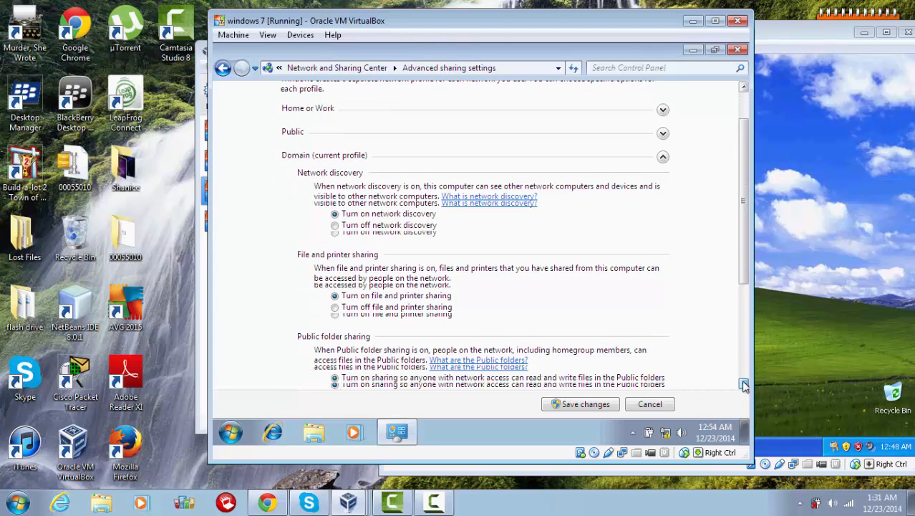
left_click(744, 384)
left_click(744, 385)
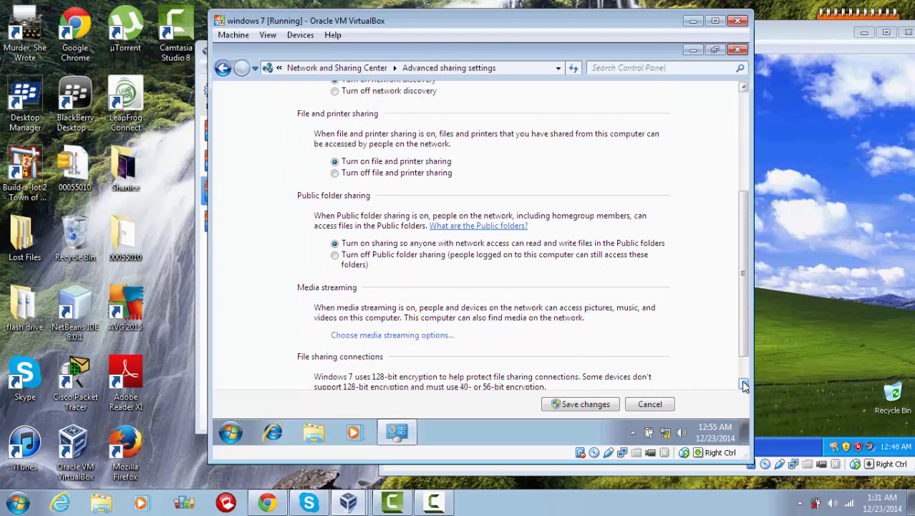
left_click(744, 385)
left_click(744, 385)
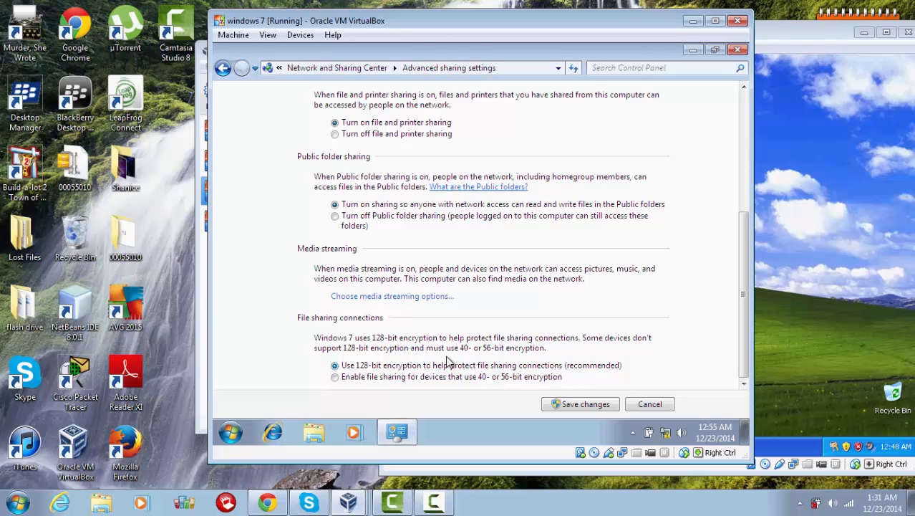
left_click(614, 411)
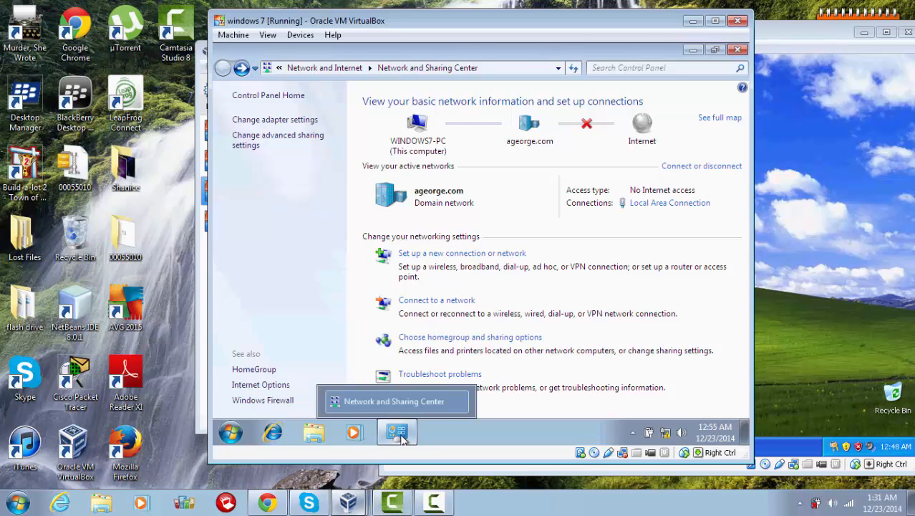
Step: Check WINDOWS7-PC in Server2008's Network list, then bring the XP VM's System Properties forward
left_click(348, 501)
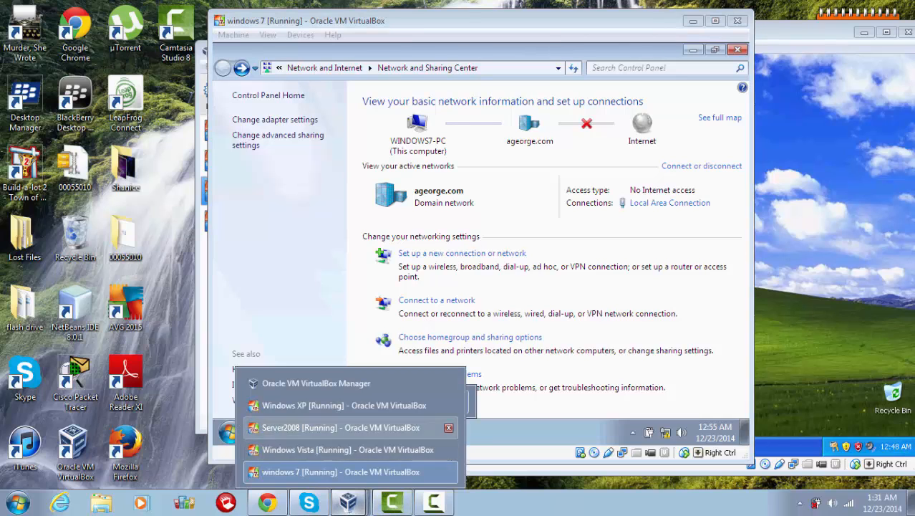
left_click(344, 427)
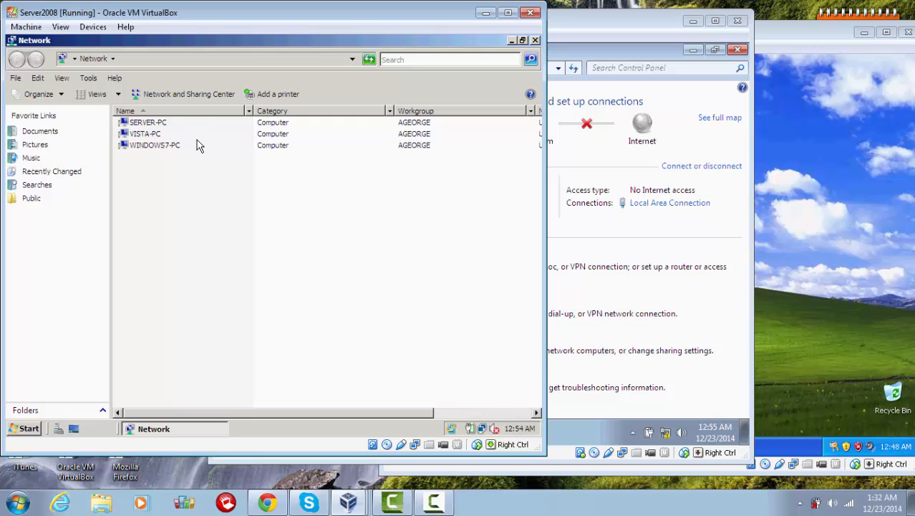
left_click(861, 143)
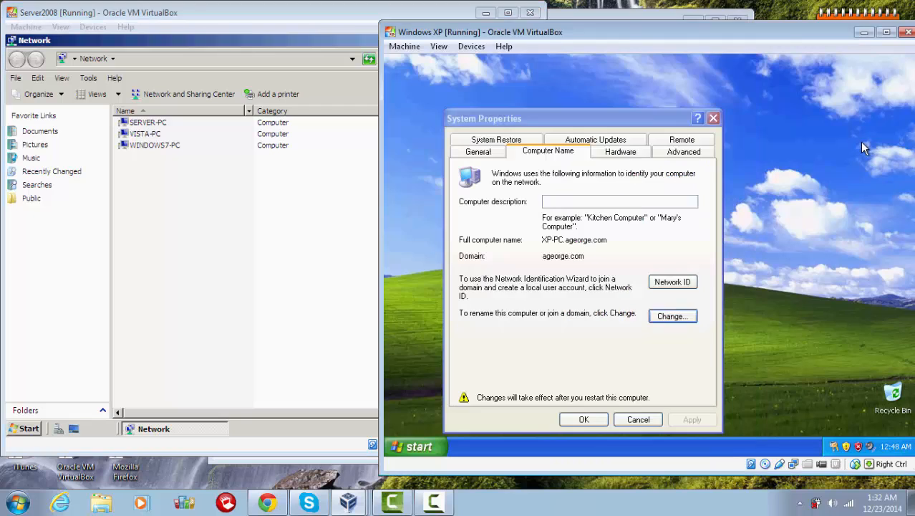
Step: Accept the domain change, restart XP and send Ctrl-Alt-Del to reach the logon dialog
left_click(584, 420)
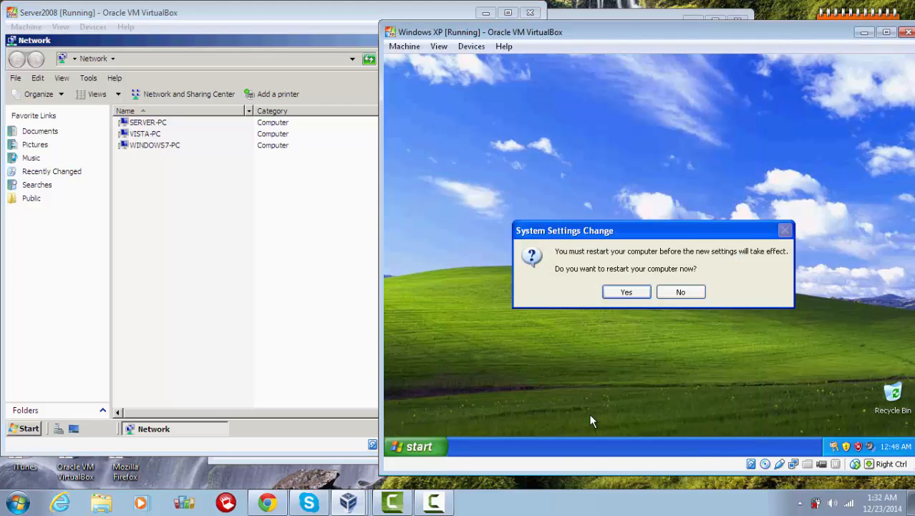
left_click(625, 291)
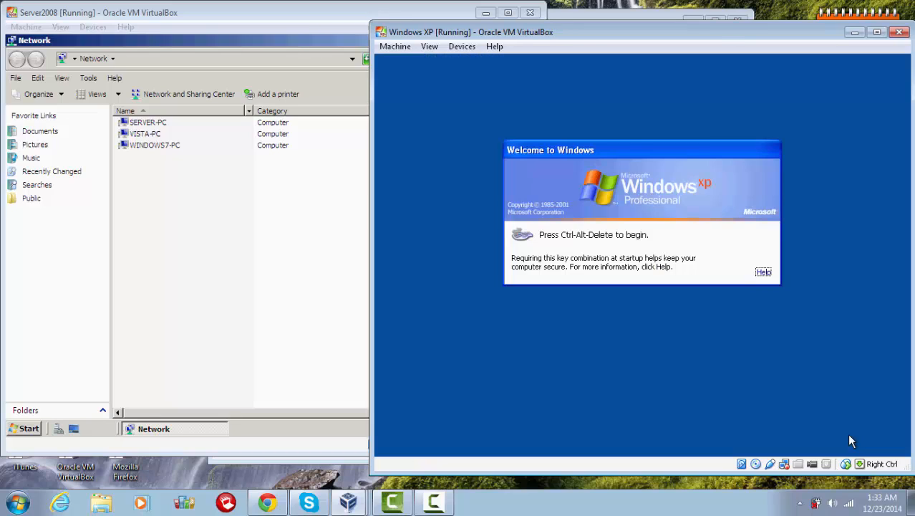
left_click(395, 46)
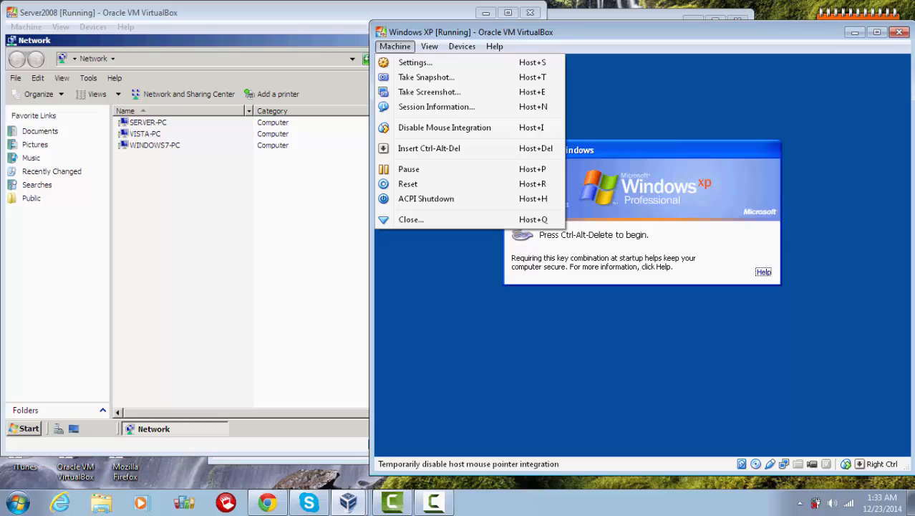
left_click(429, 148)
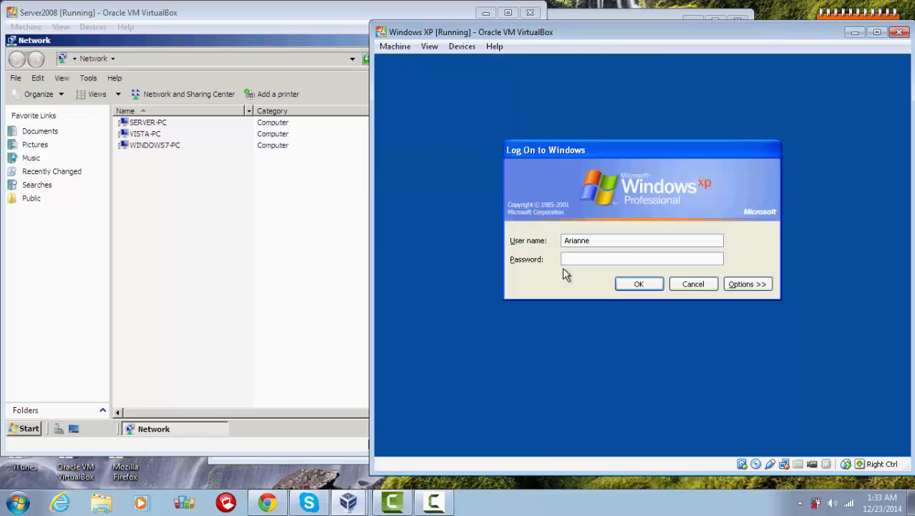
Step: Enter Administrator and its password with Log on to set to AGEORGE
left_click_drag(592, 240, 539, 247)
type("ag")
left_click(767, 288)
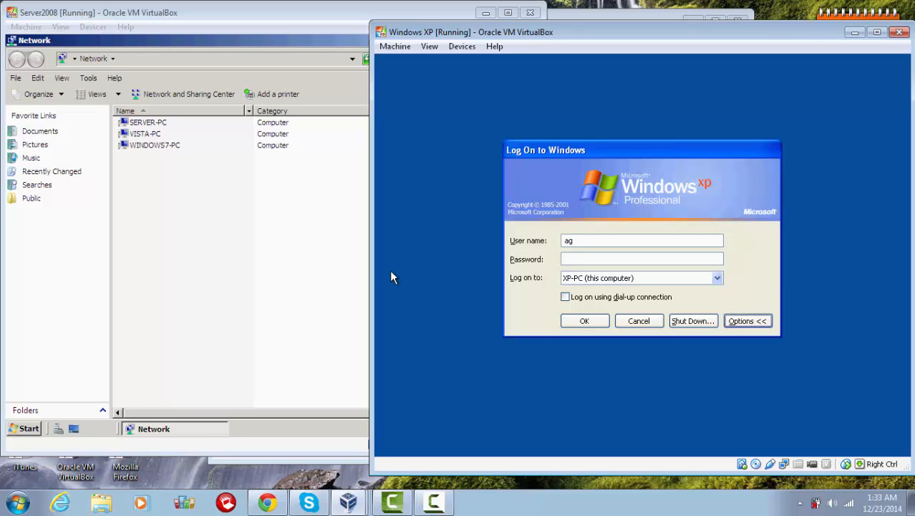
left_click(715, 280)
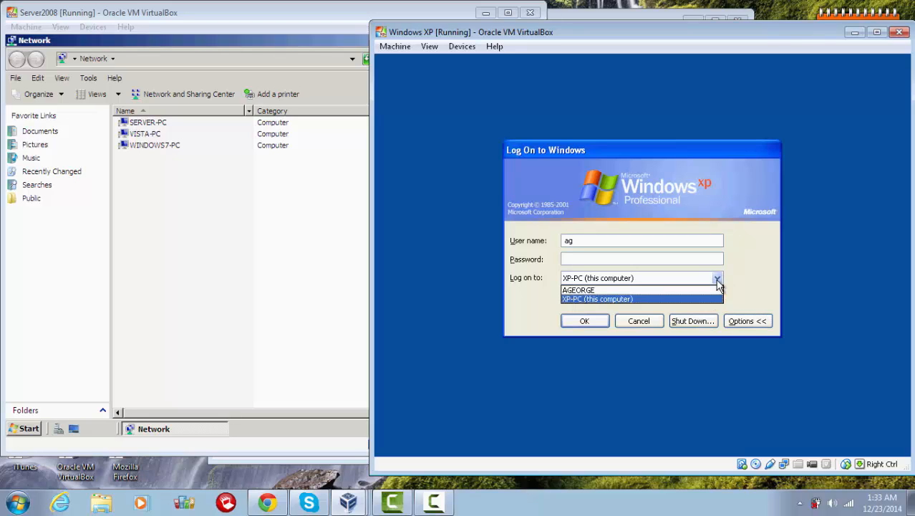
left_click(672, 290)
double_click(582, 238)
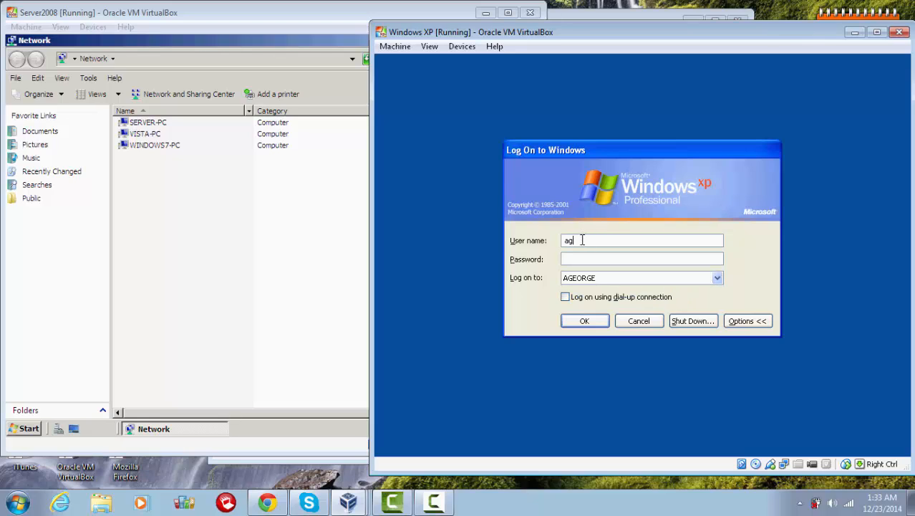
type("Ad")
type("ministrator")
type("••")
type("••••")
type("••")
Step: Log on to AGEORGE and open Network Connections via My Computer and My Network Places
left_click(593, 327)
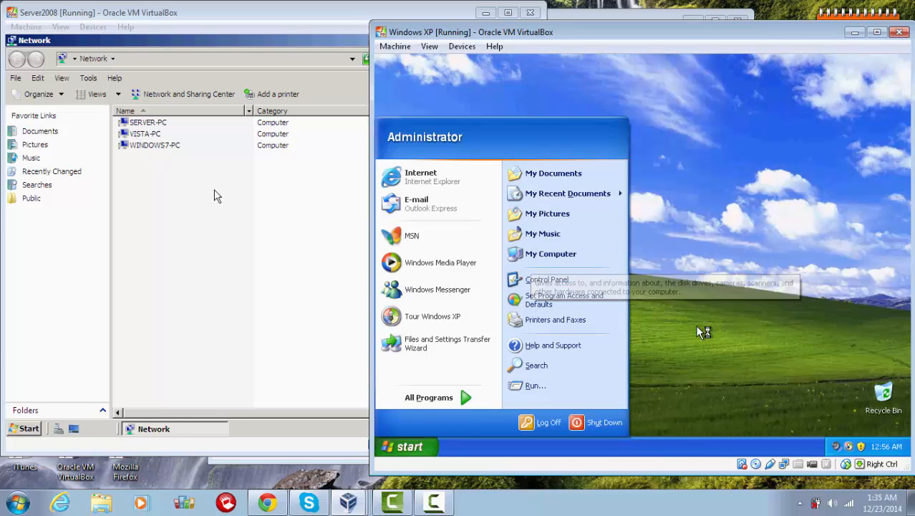
left_click(550, 253)
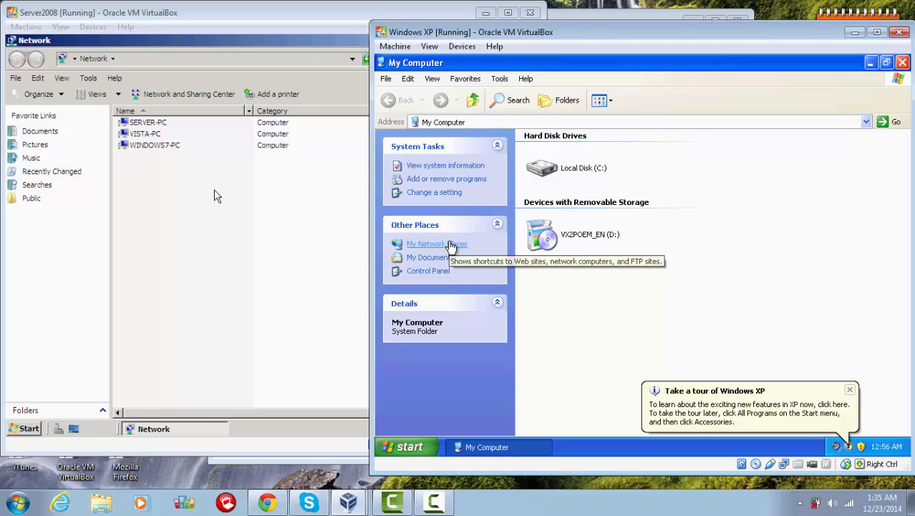
left_click(451, 245)
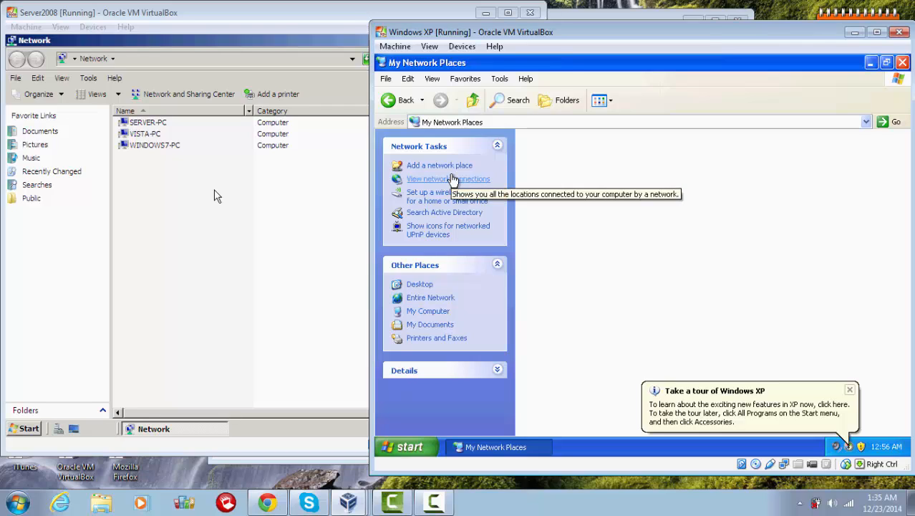
left_click(453, 179)
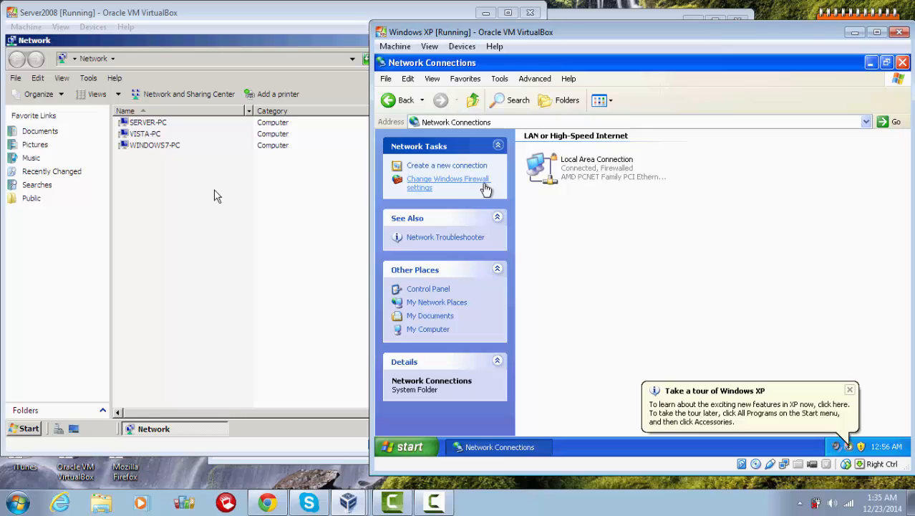
Step: Tick File and Printer Sharing on the Windows Firewall Exceptions tab and apply with OK
left_click(485, 187)
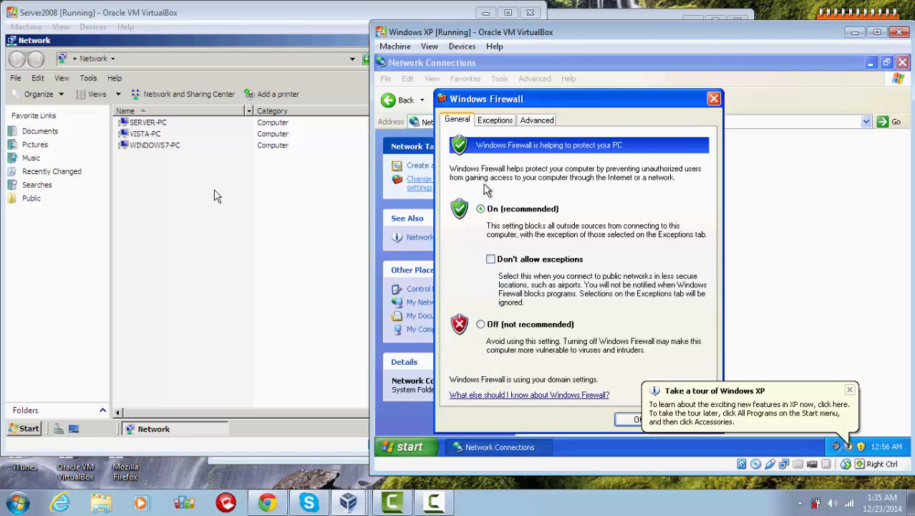
left_click(497, 122)
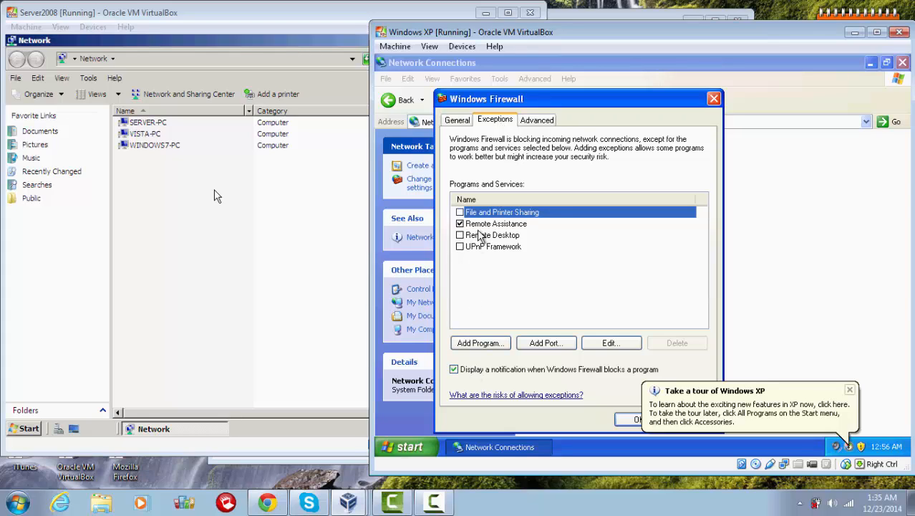
left_click(460, 213)
left_click(629, 419)
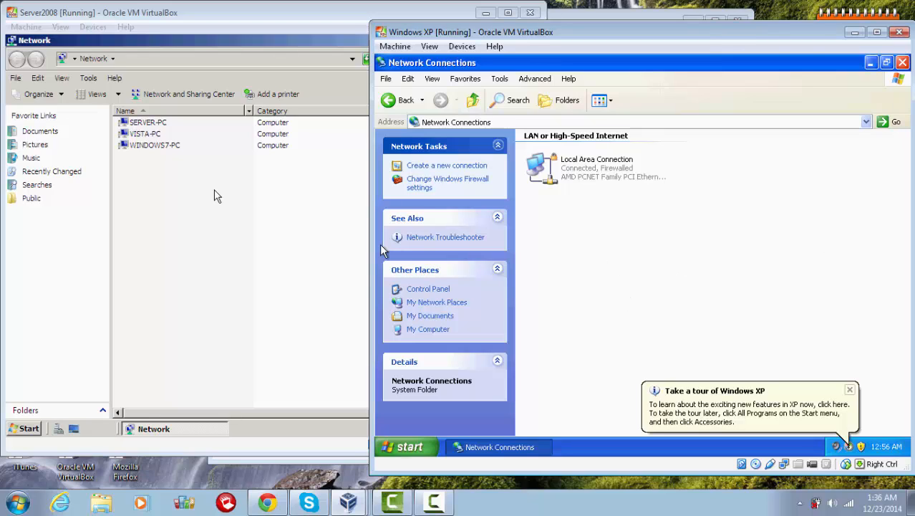
Step: Close XP's Network Connections window and return to Server2008's Network list to look for XP-PC
left_click(247, 224)
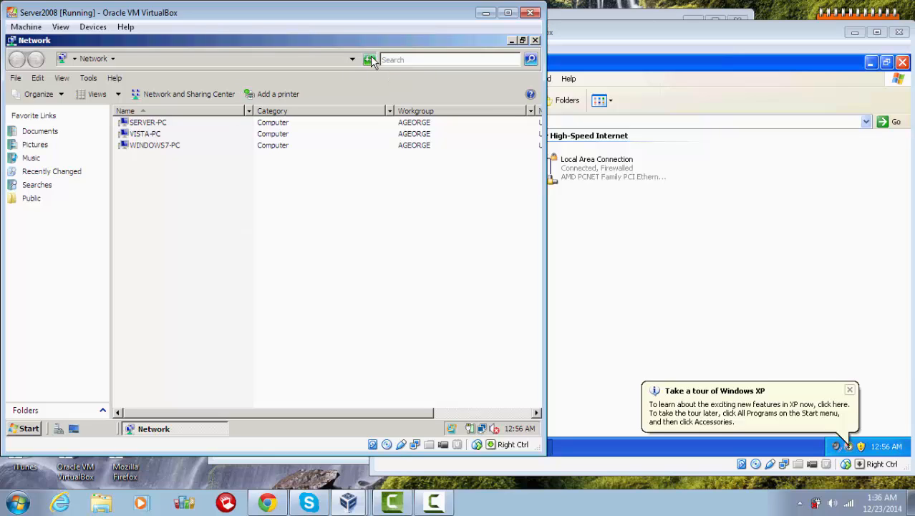
left_click(713, 256)
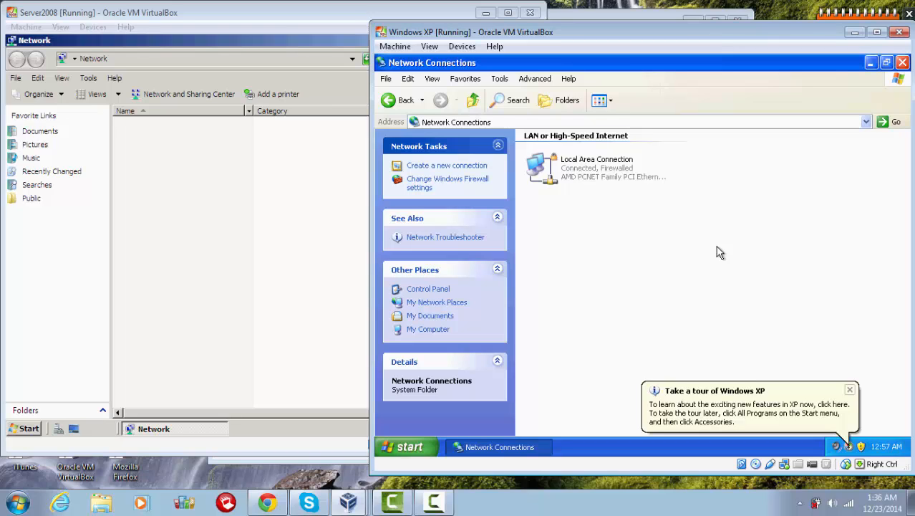
left_click(902, 63)
left_click(179, 205)
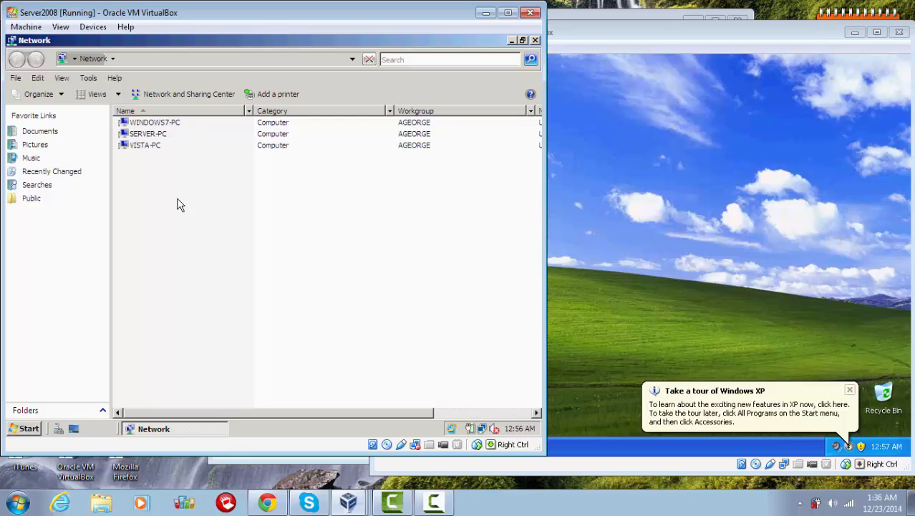